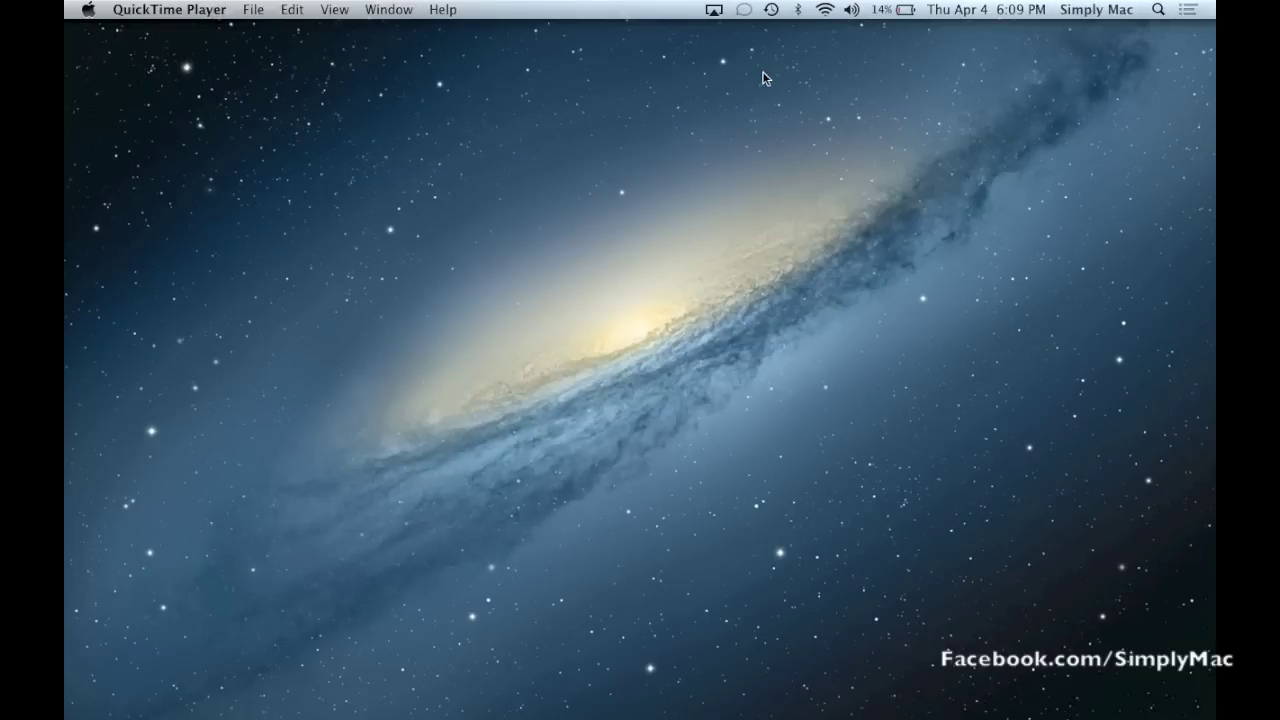
# Open Time Machine Preferences from the Time Machine menu-bar icon.
pyautogui.click(772, 10)
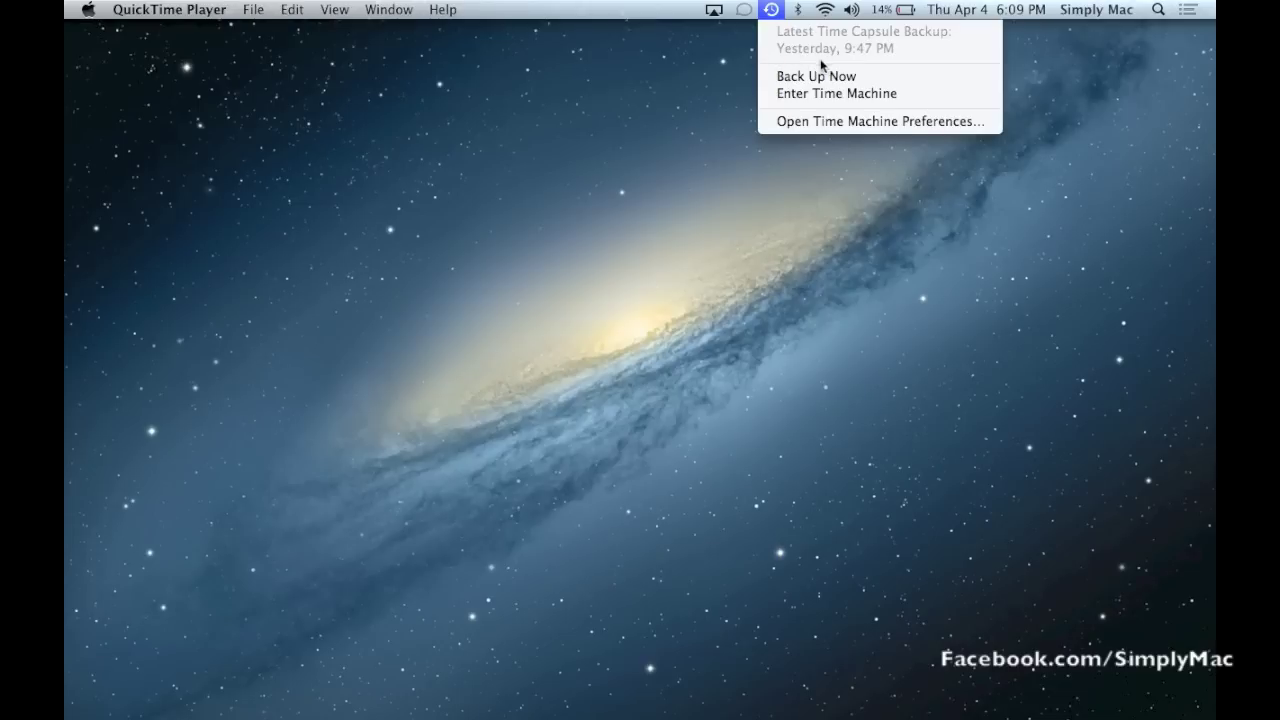
pyautogui.click(799, 121)
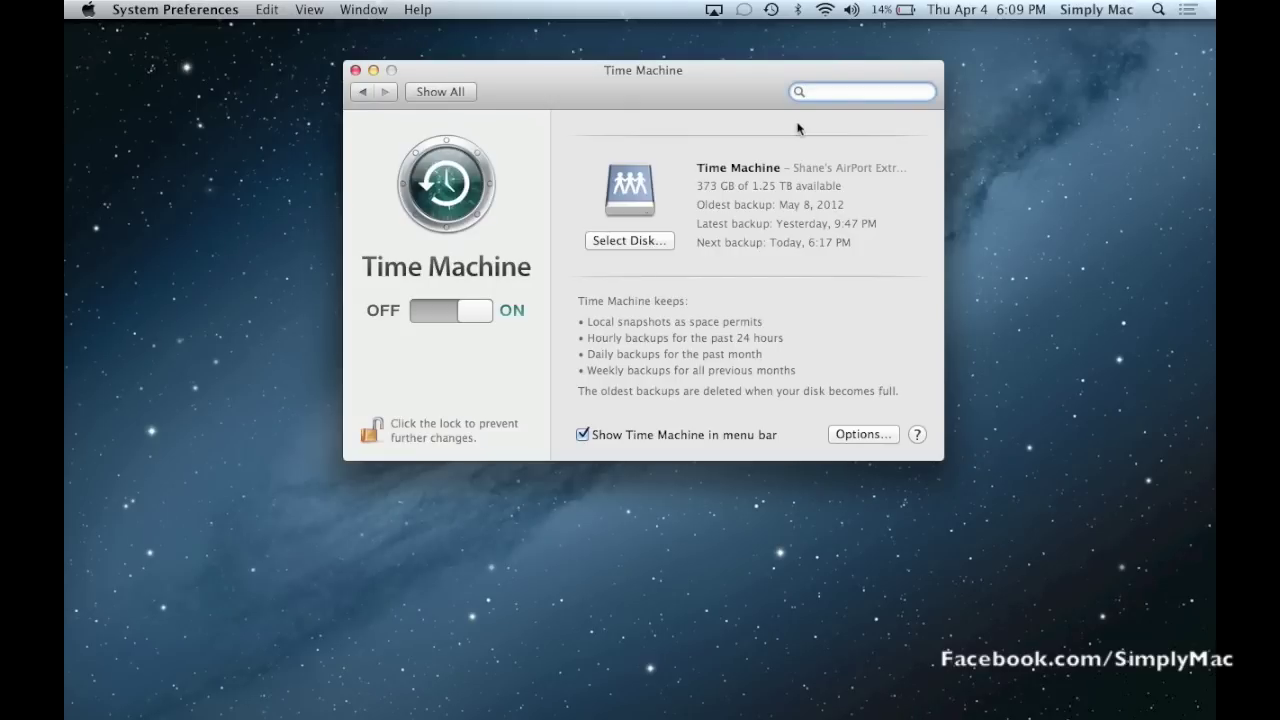
pyautogui.click(449, 311)
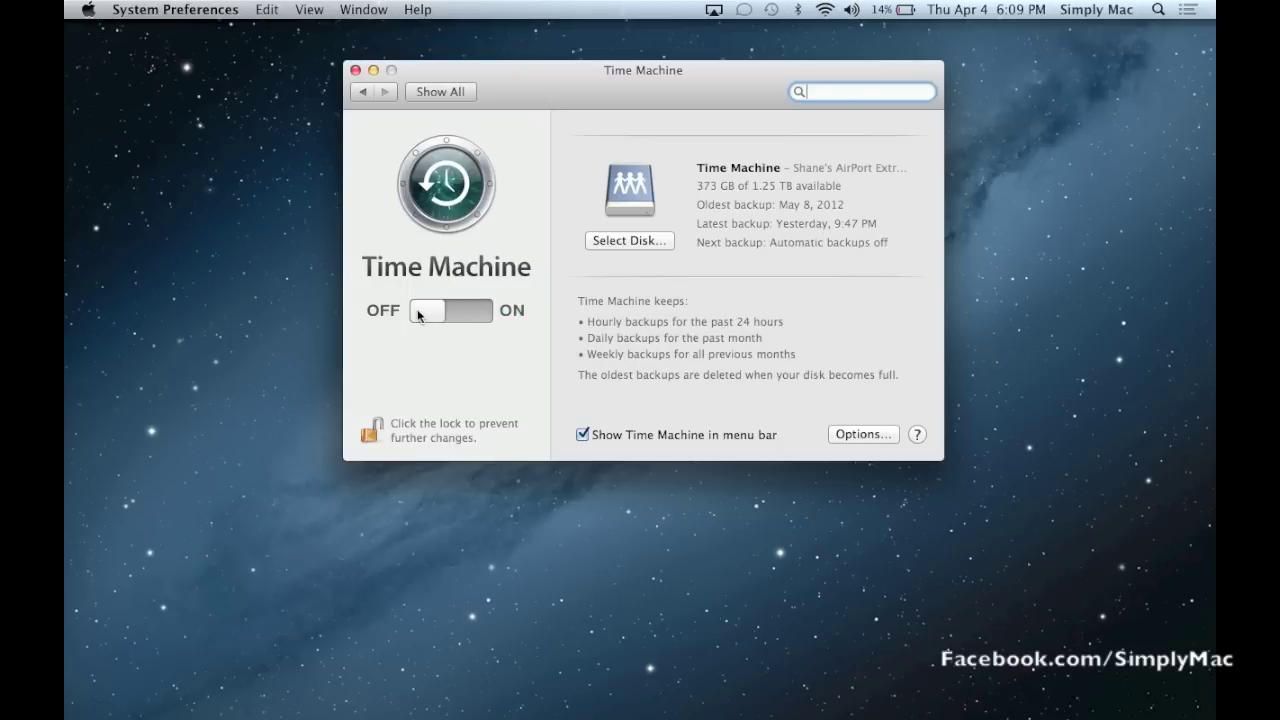
pyautogui.moveTo(418, 314); pyautogui.dragTo(485, 313)
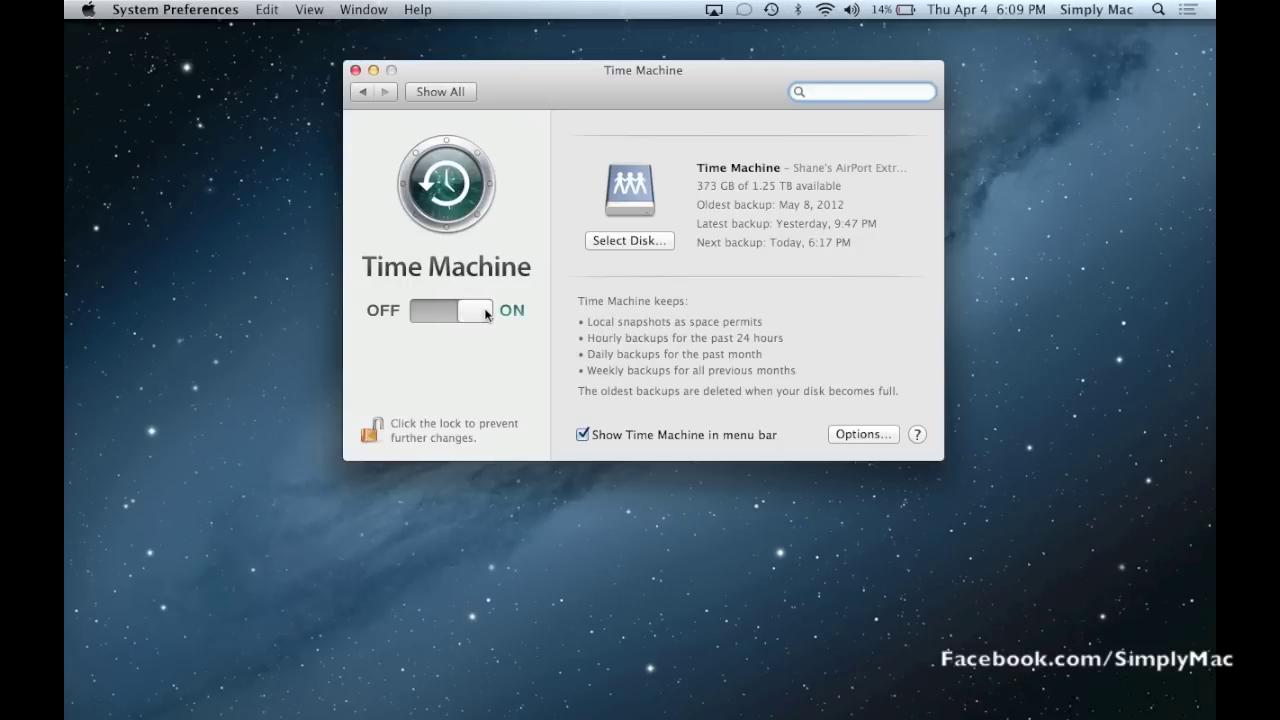
pyautogui.click(628, 241)
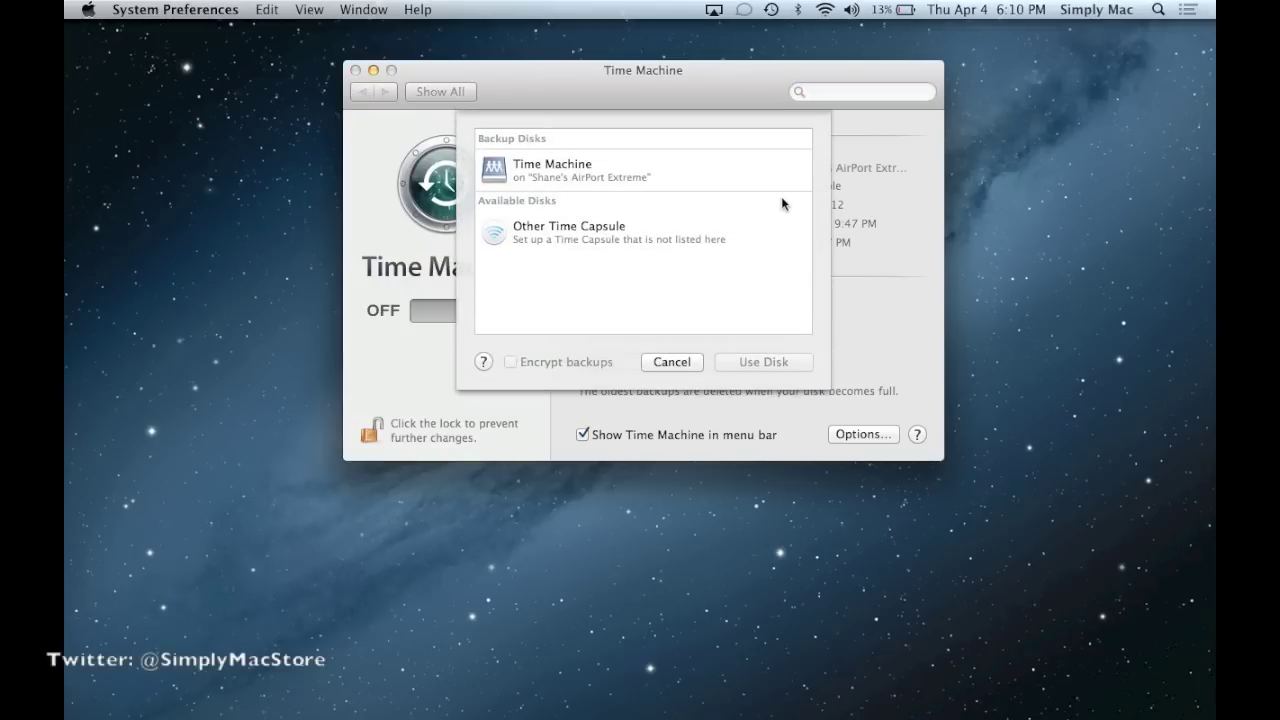
pyautogui.click(674, 165)
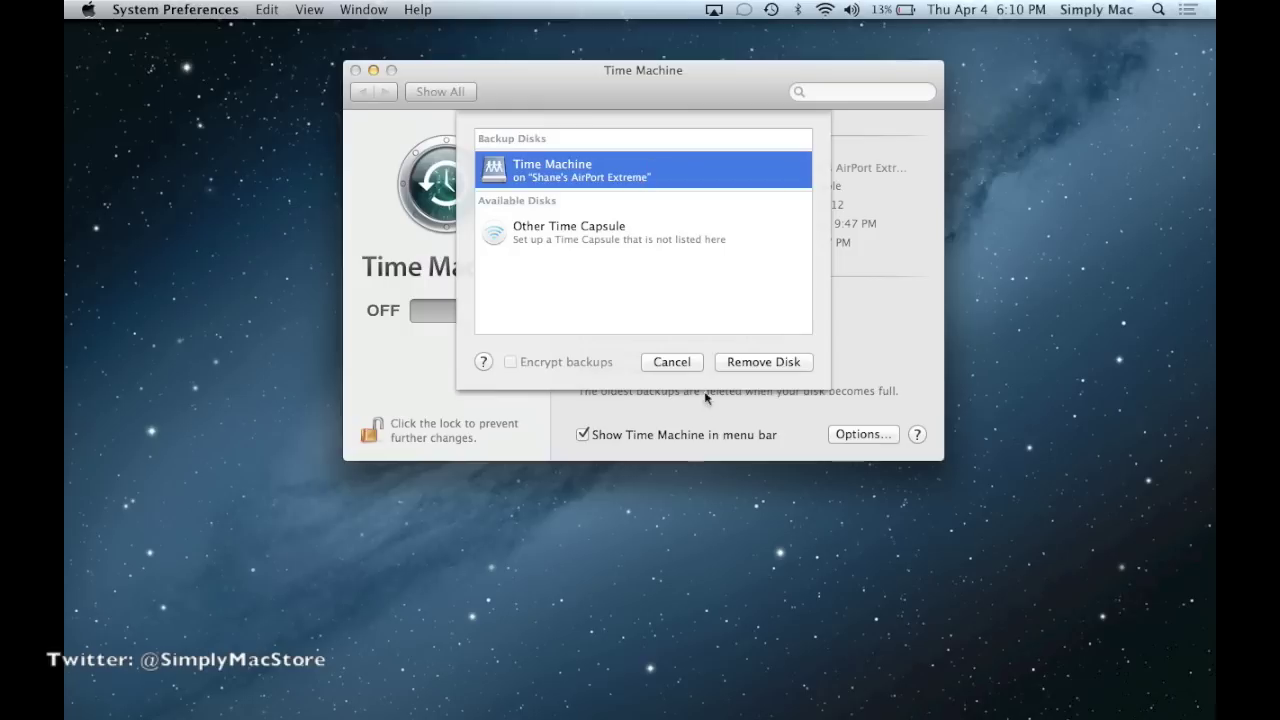
pyautogui.click(706, 316)
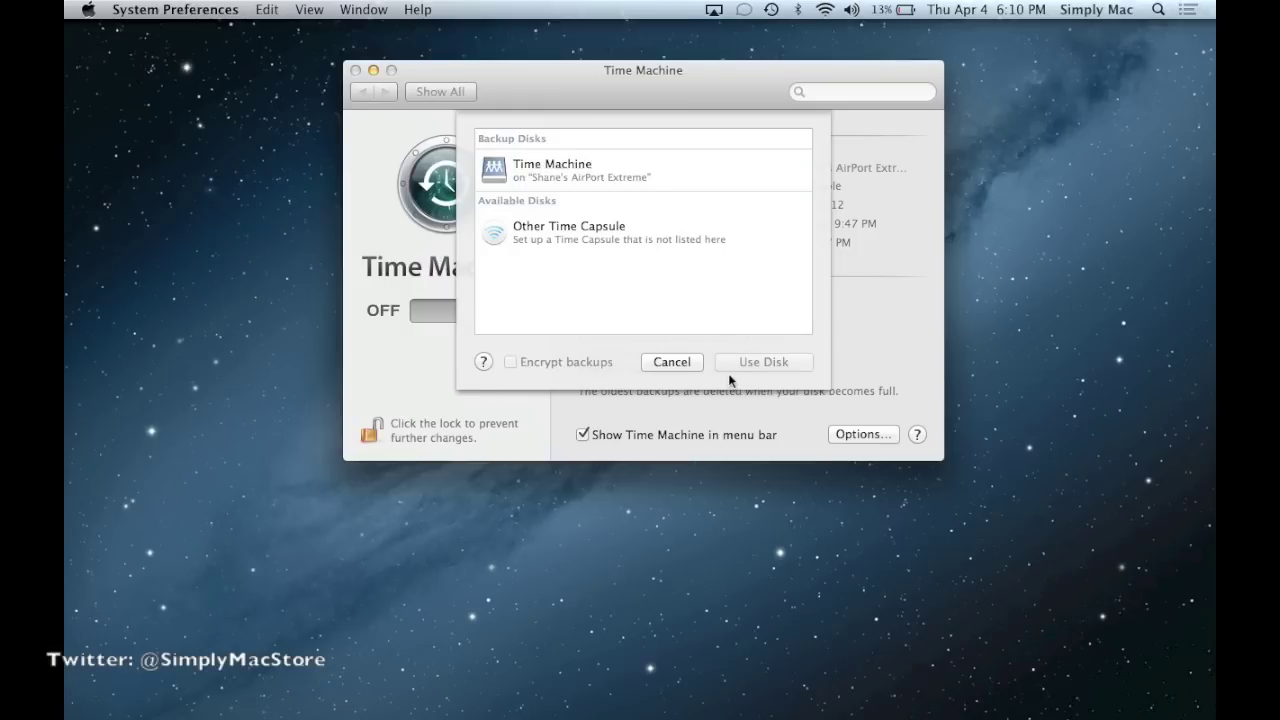
pyautogui.click(684, 363)
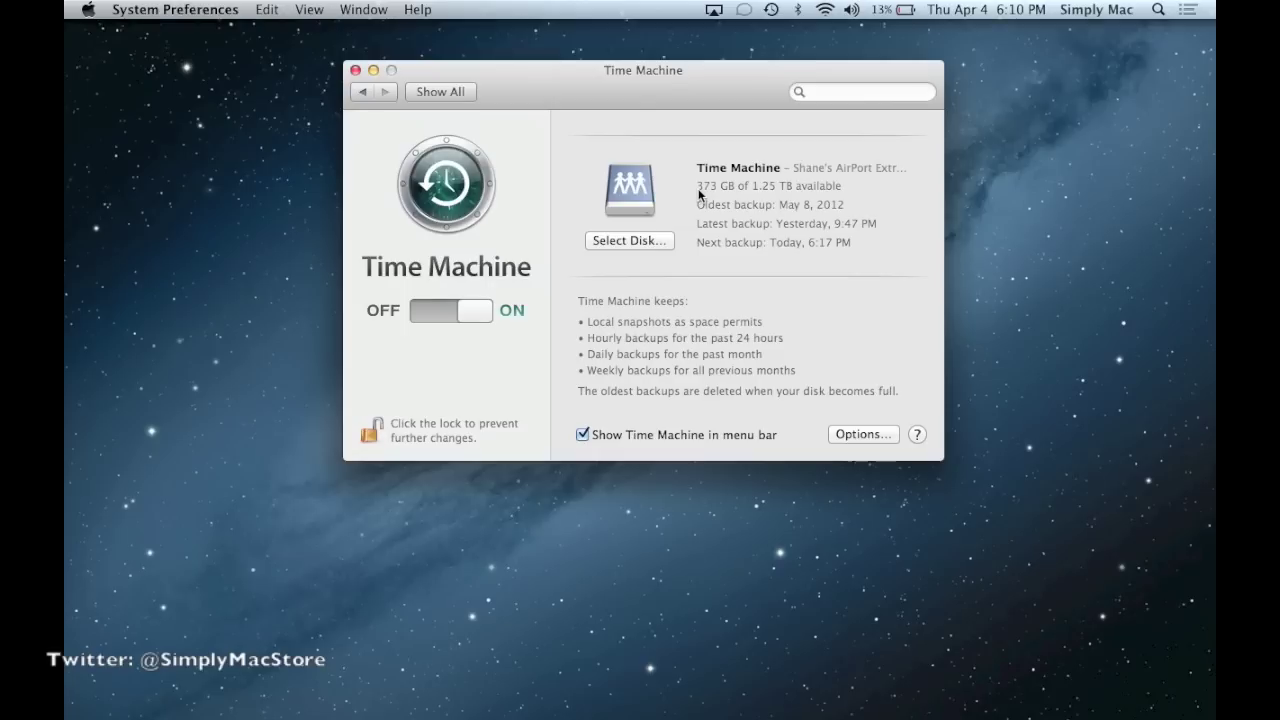
pyautogui.click(650, 240)
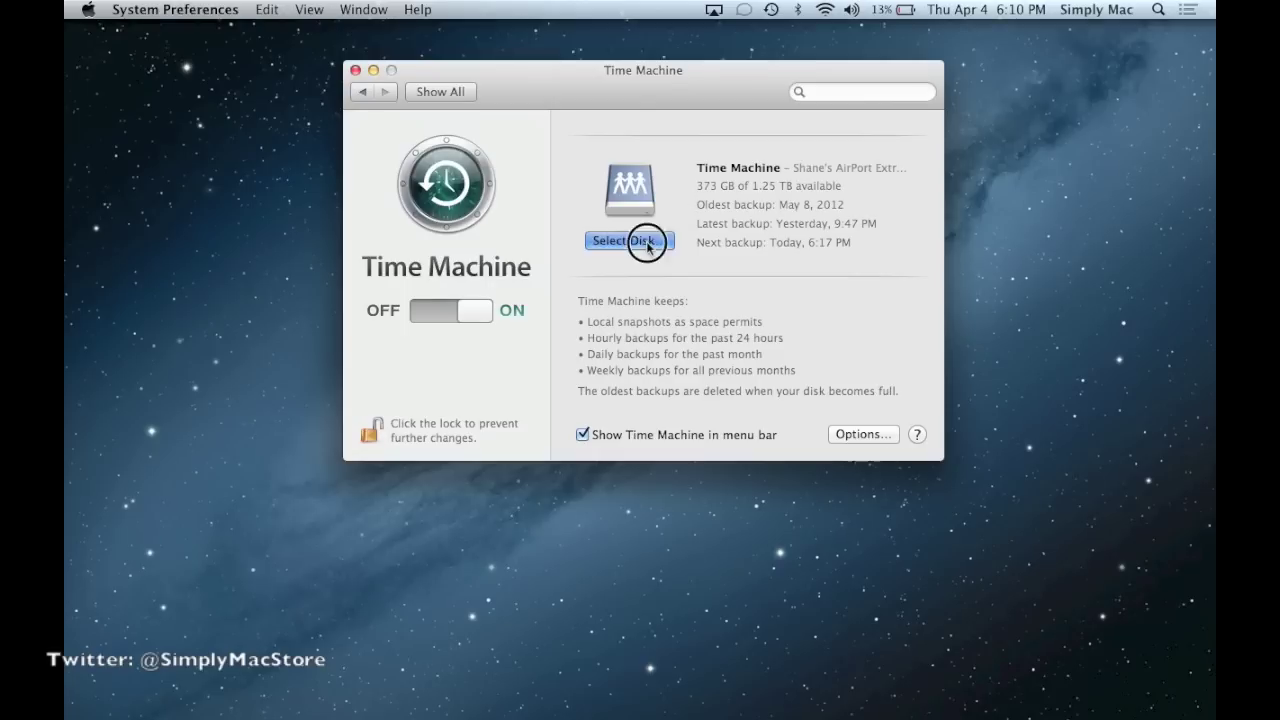
pyautogui.click(592, 237)
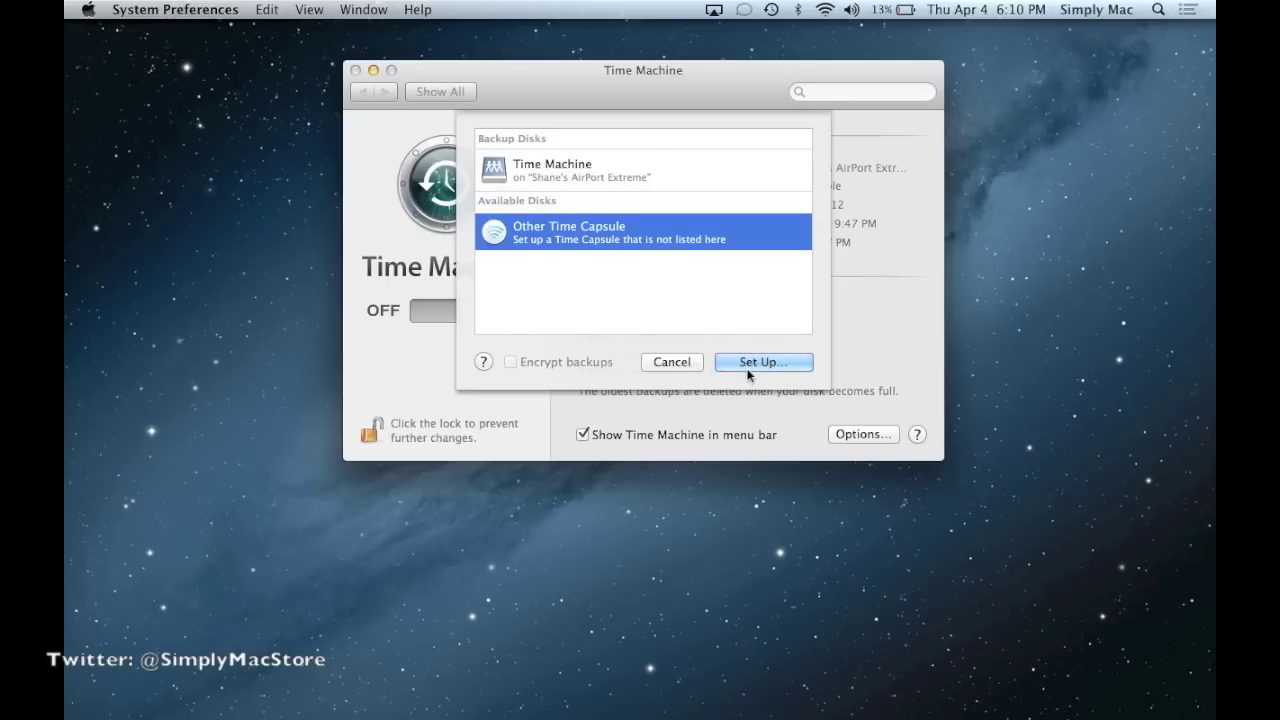
pyautogui.click(670, 362)
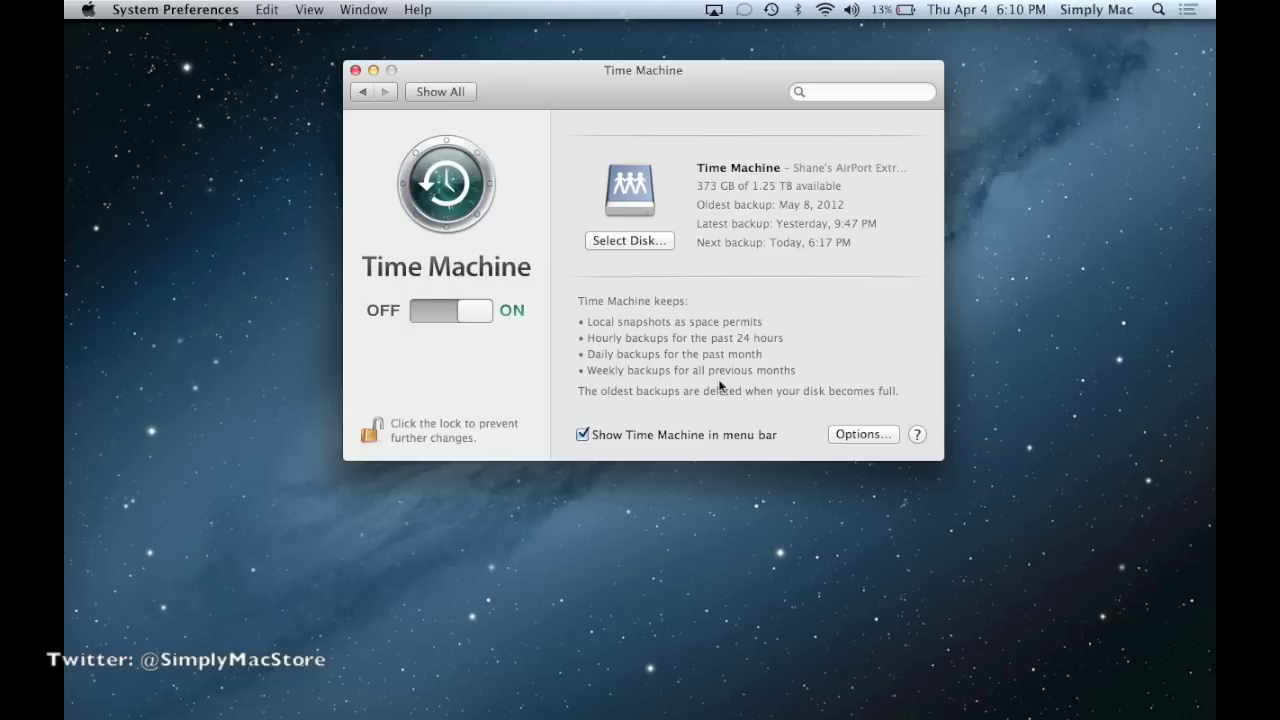
pyautogui.click(859, 436)
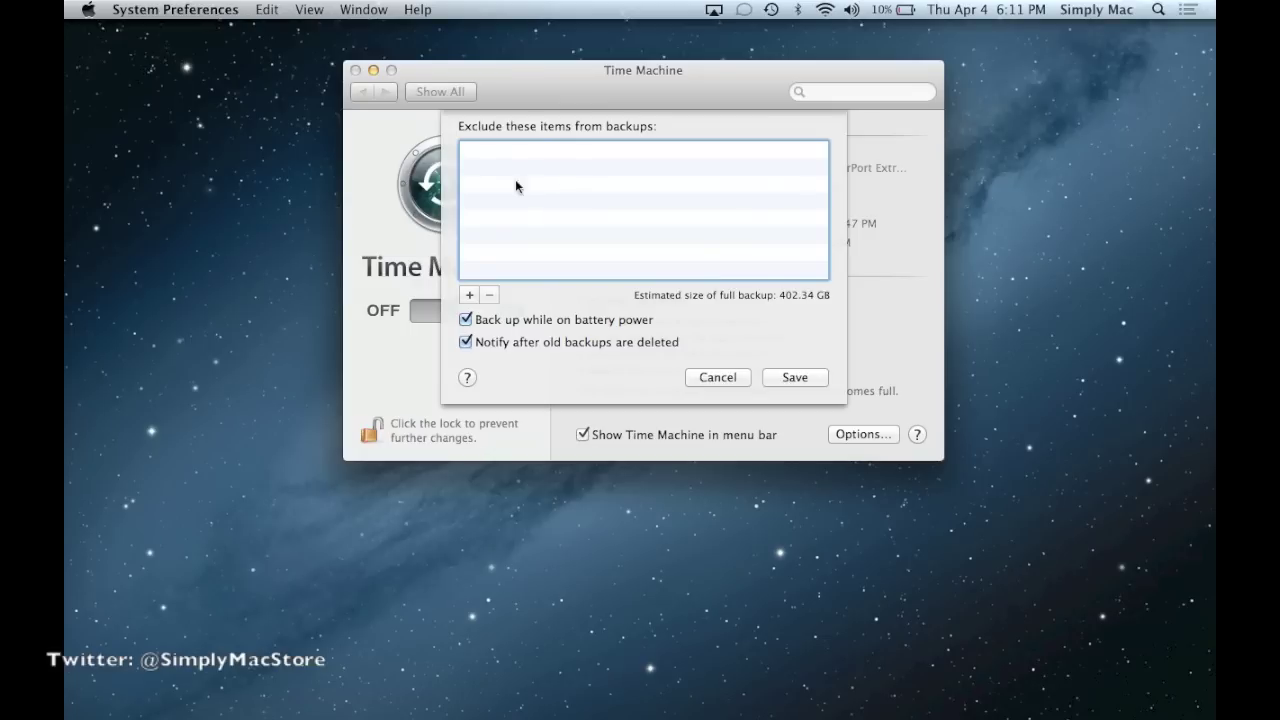
pyautogui.click(469, 295)
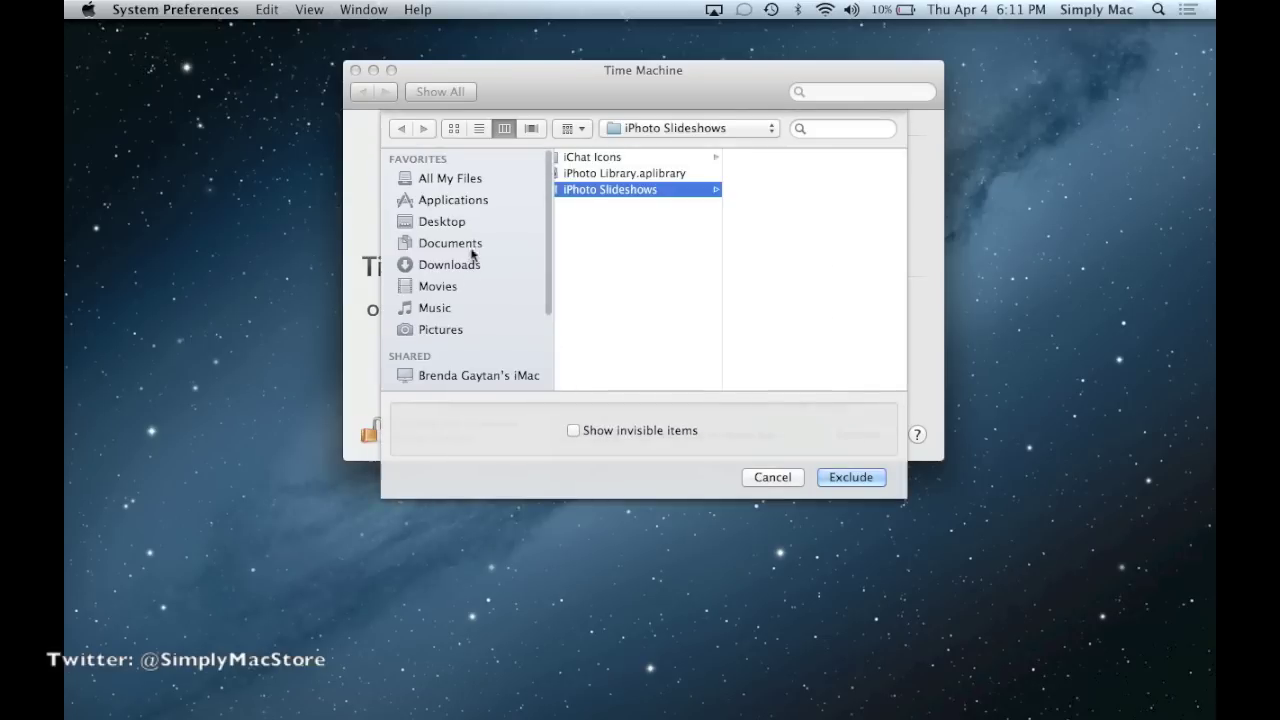
pyautogui.scroll(-3, 449, 300)
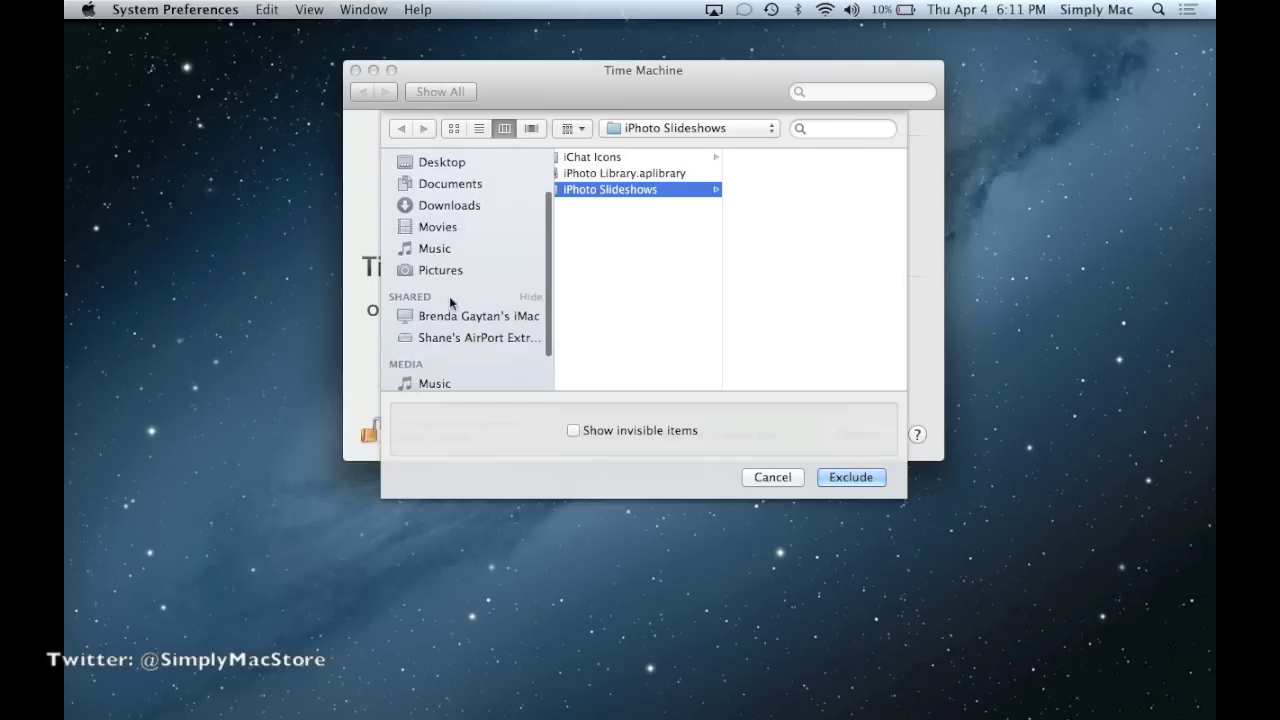
pyautogui.scroll(-1, 449, 296)
pyautogui.scroll(5, 449, 296)
pyautogui.scroll(-5, 449, 296)
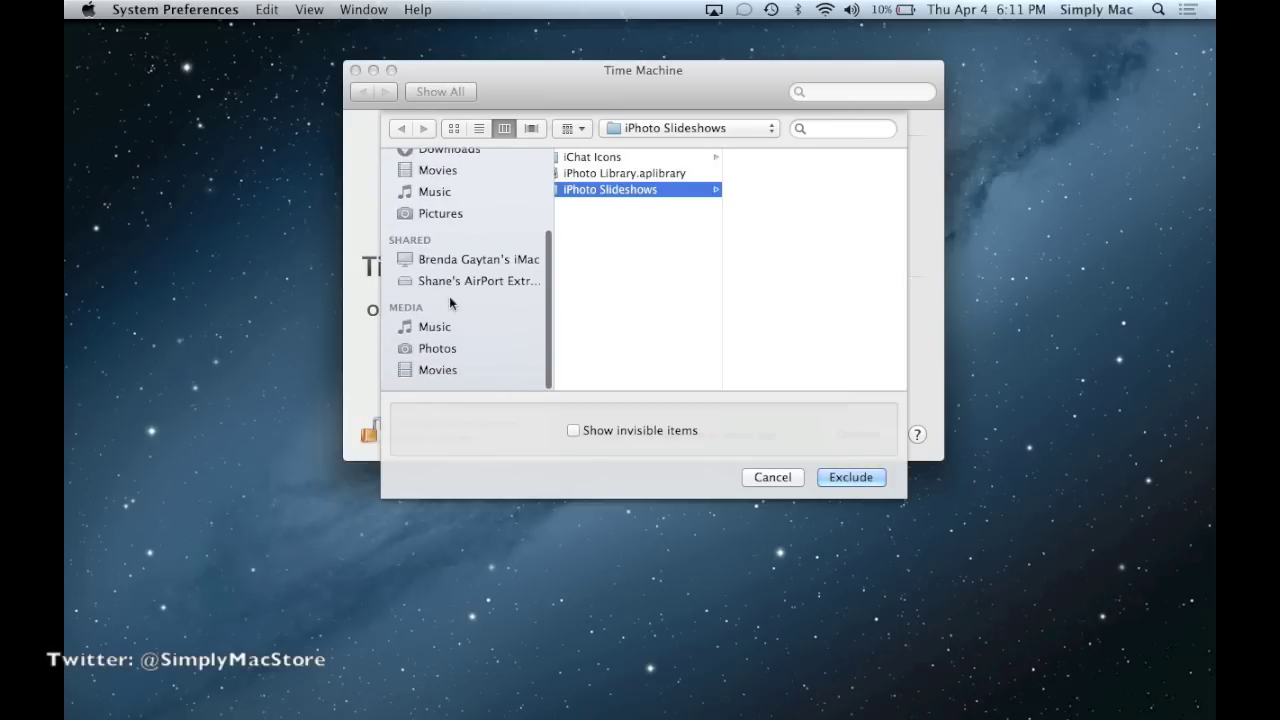
pyautogui.scroll(5, 449, 300)
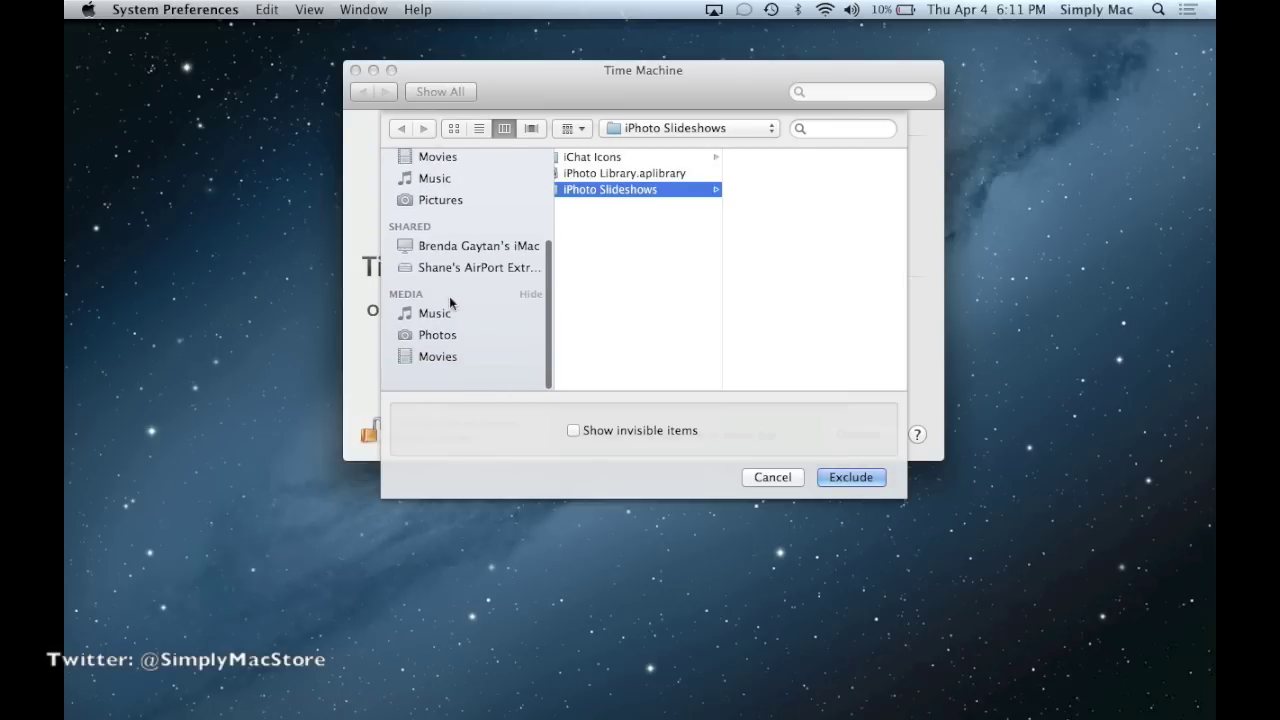
pyautogui.click(770, 478)
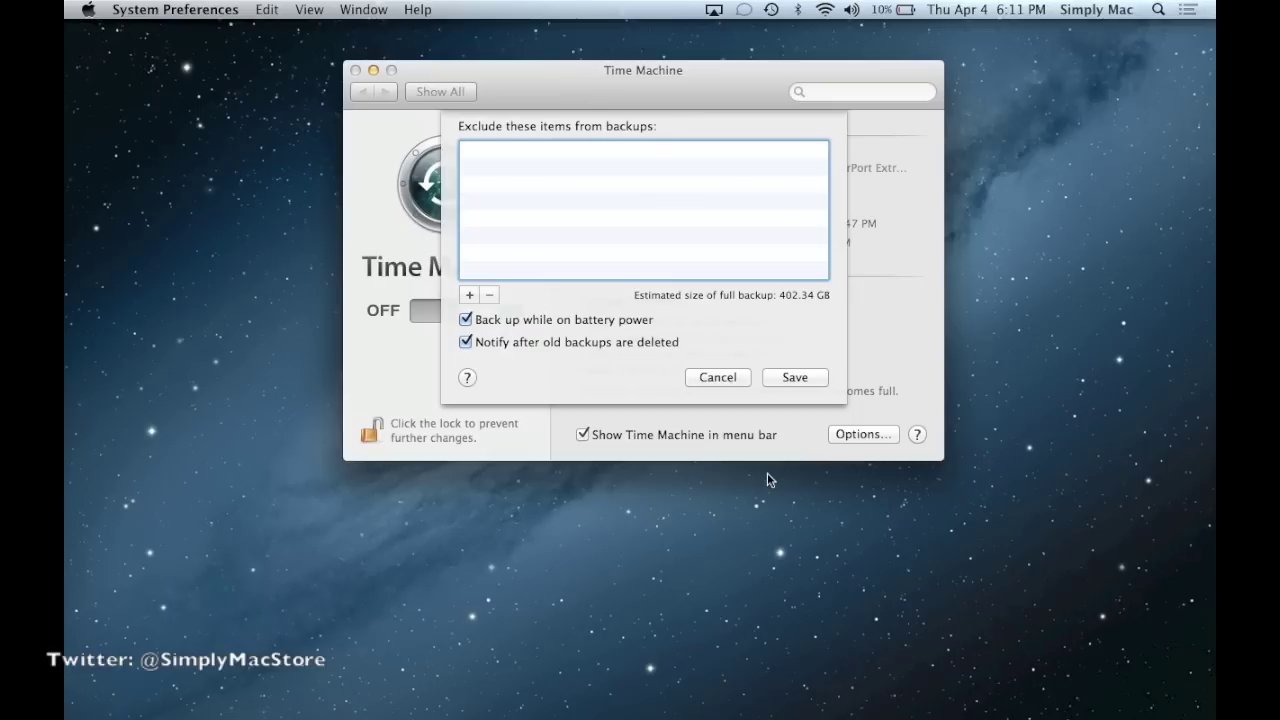
pyautogui.click(729, 377)
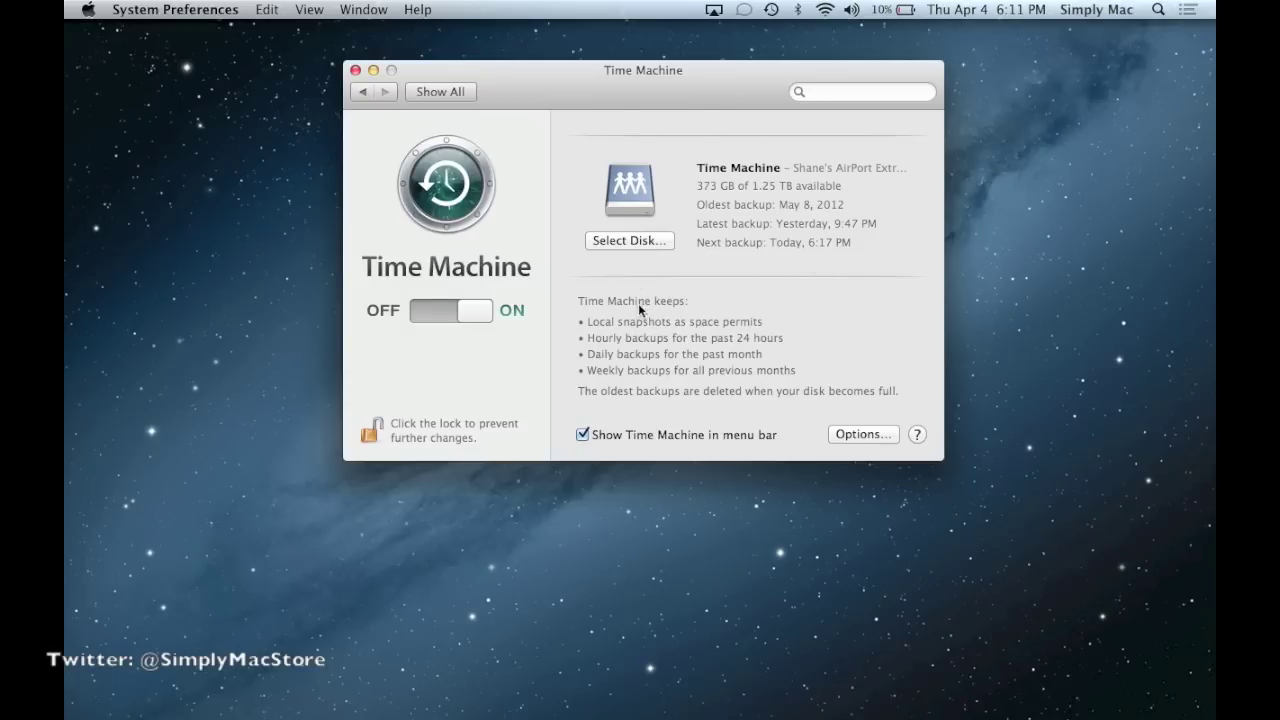
pyautogui.click(630, 241)
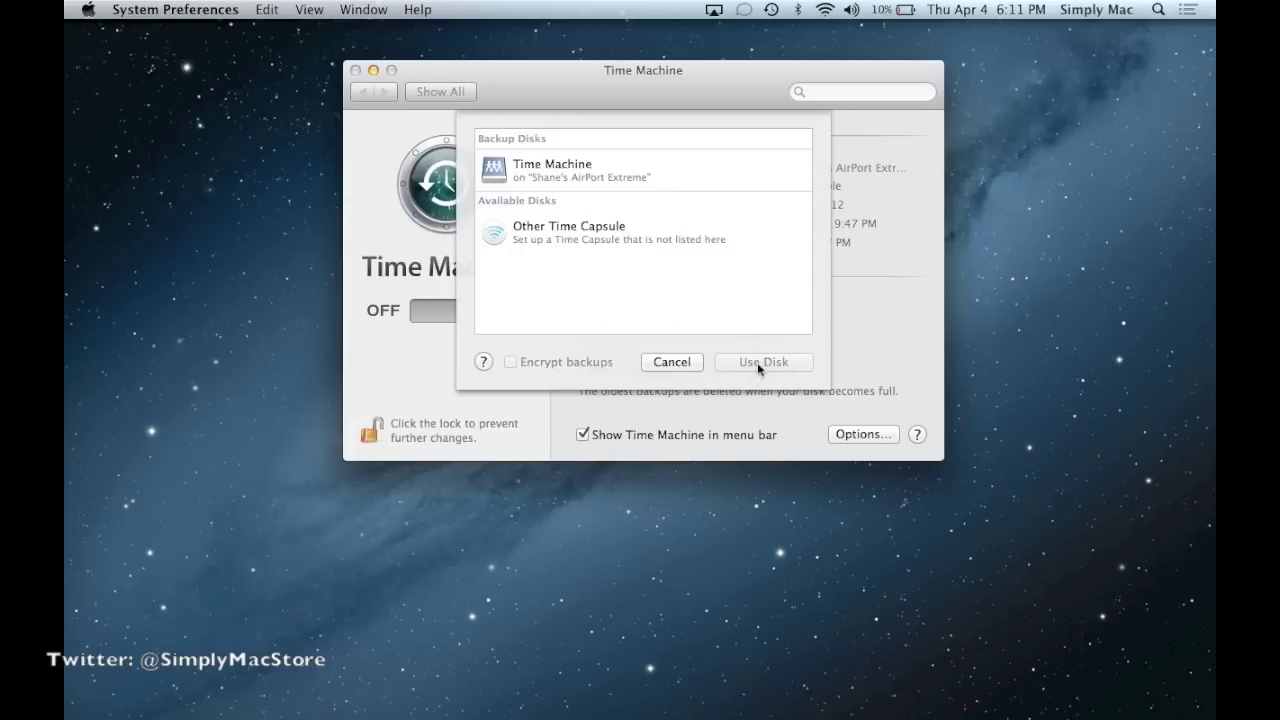
pyautogui.click(670, 363)
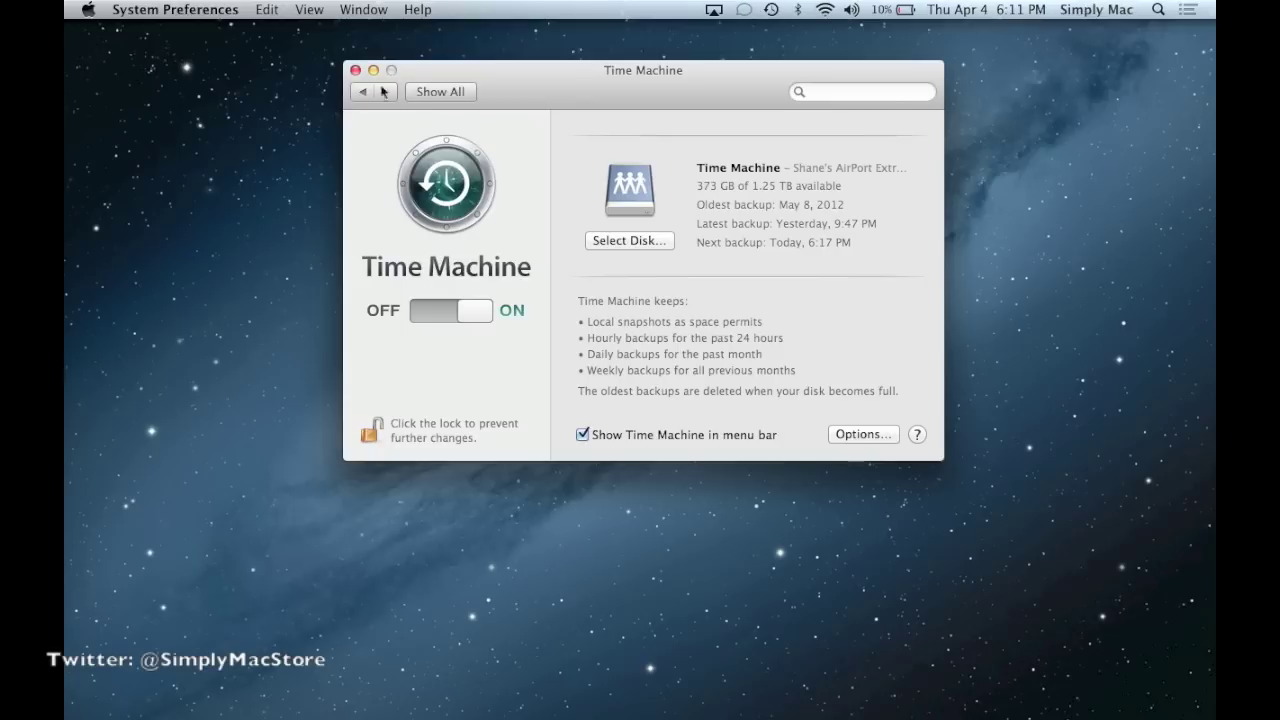
# Move the preferences window right, enter Time Machine, and show All My Files in the browser.
pyautogui.moveTo(571, 86); pyautogui.dragTo(625, 87)
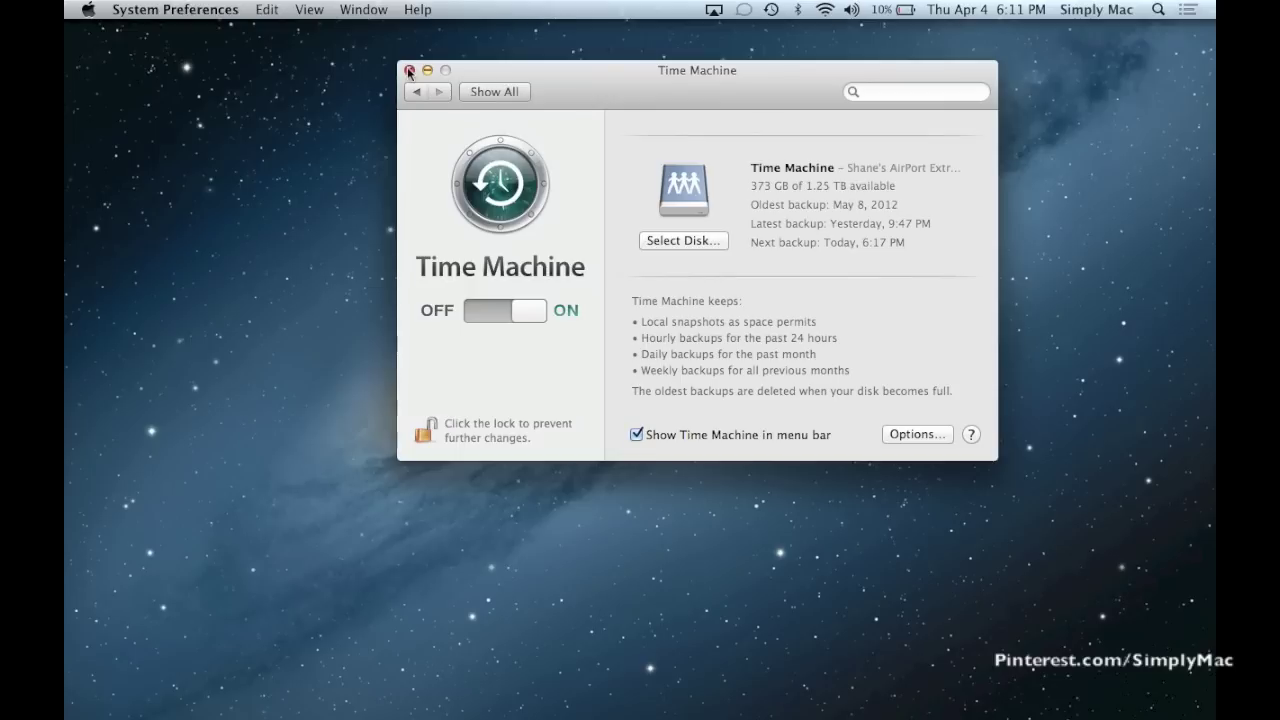
pyautogui.moveTo(634, 712)
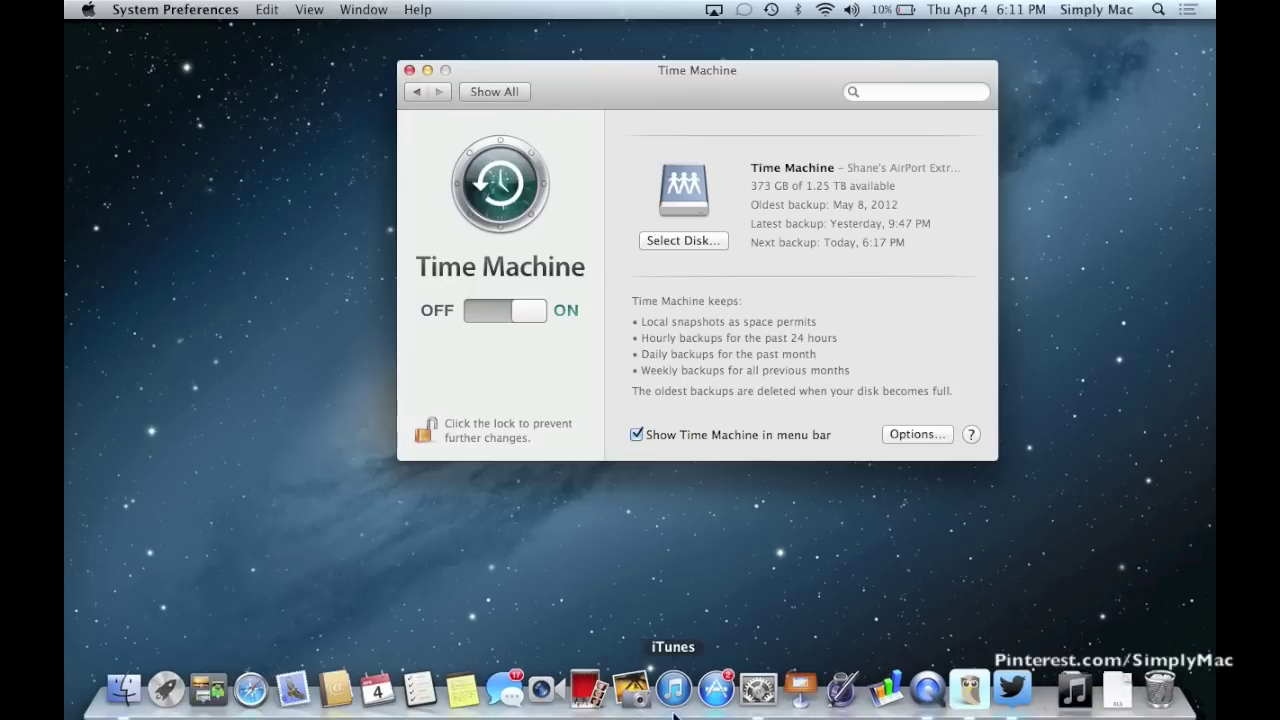
pyautogui.click(771, 9)
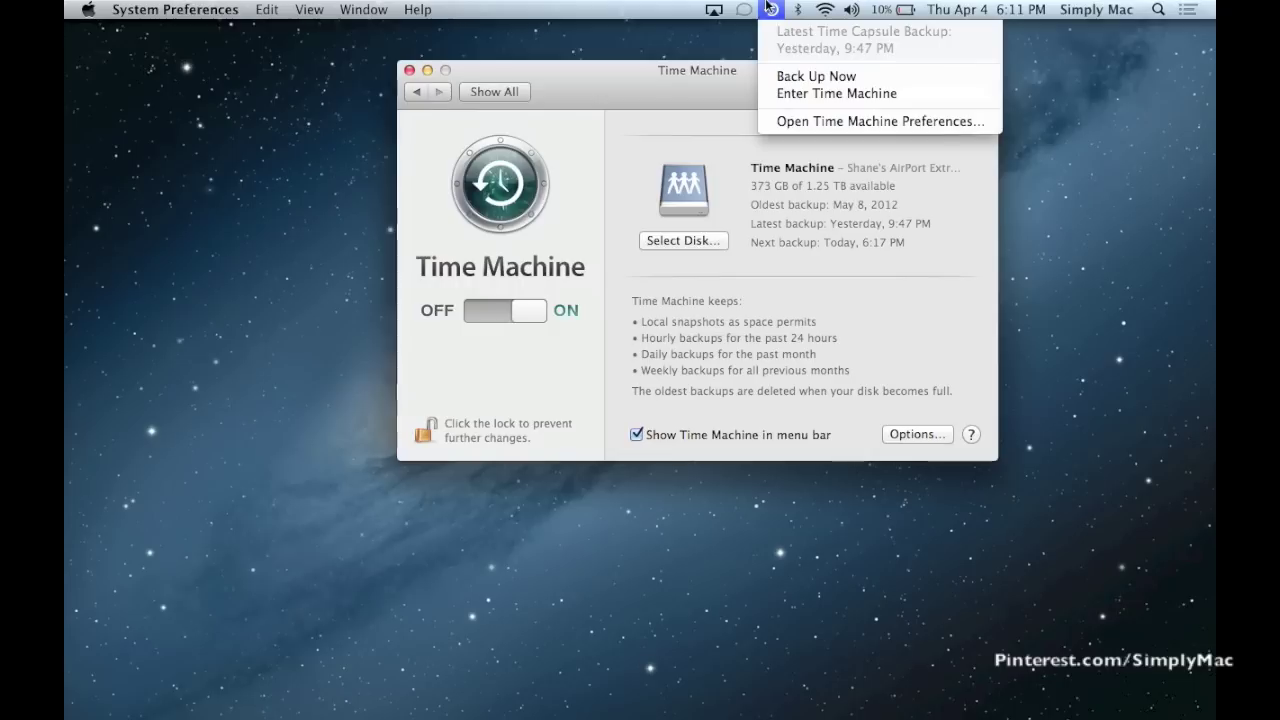
pyautogui.click(792, 90)
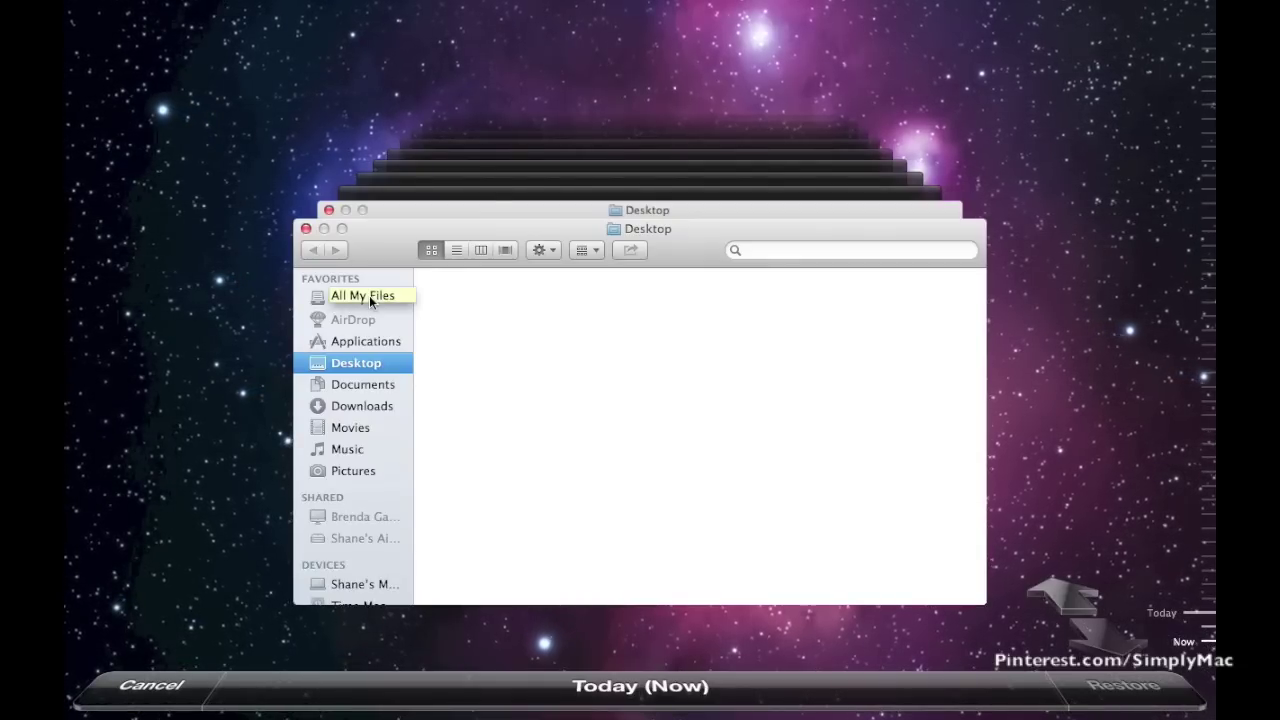
pyautogui.click(369, 297)
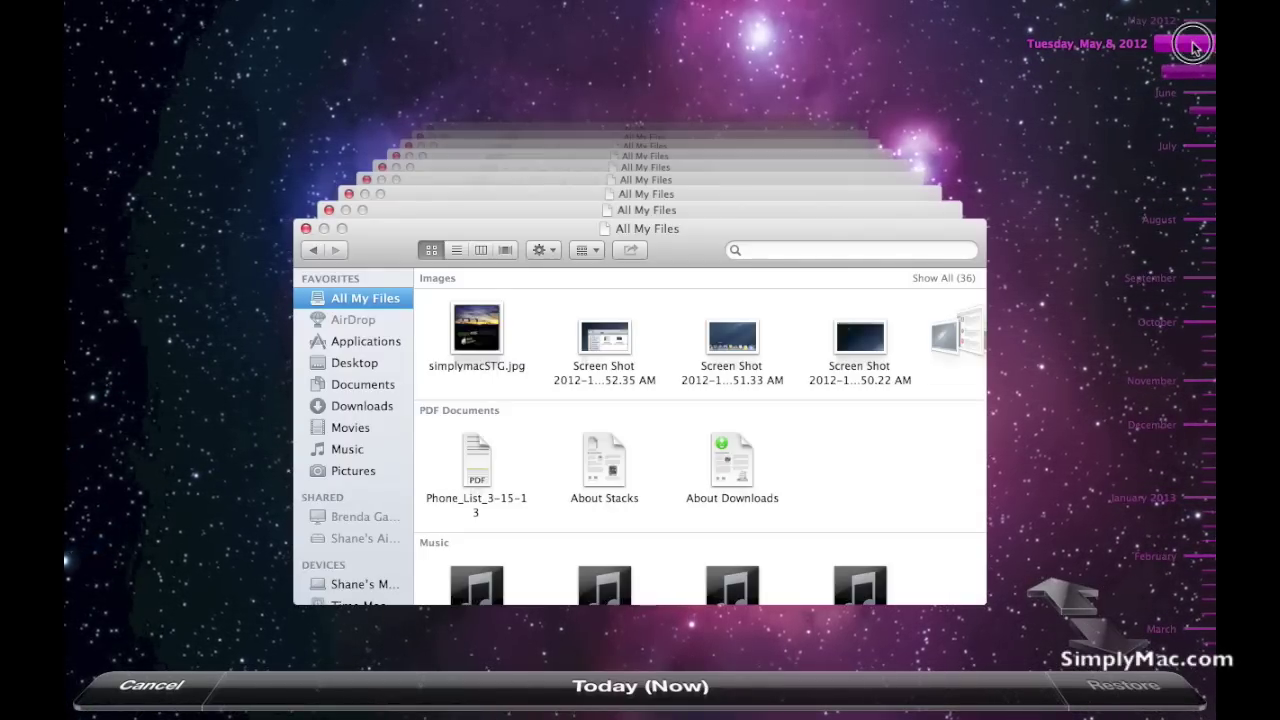
# Jump to the Tuesday, May 8, 2012 6:10 AM backup and scroll through its files.
pyautogui.click(1192, 47)
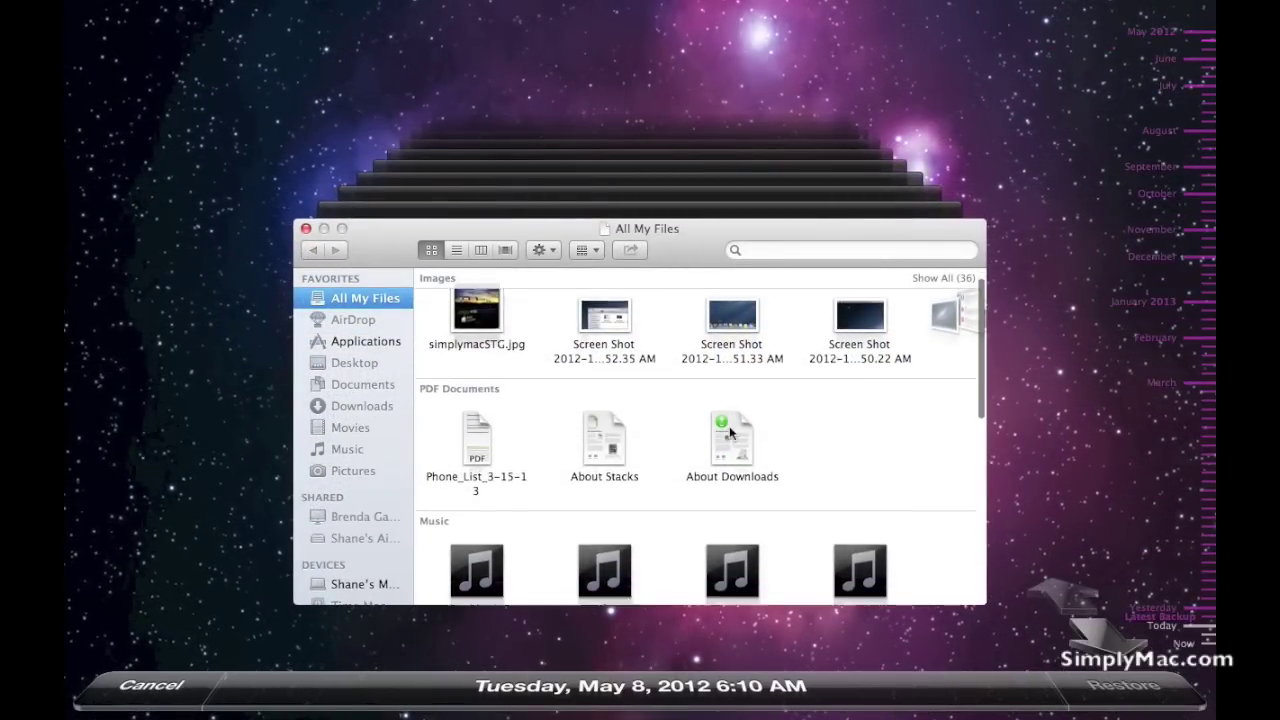
pyautogui.scroll(-5, 740, 432)
pyautogui.scroll(-1, 730, 432)
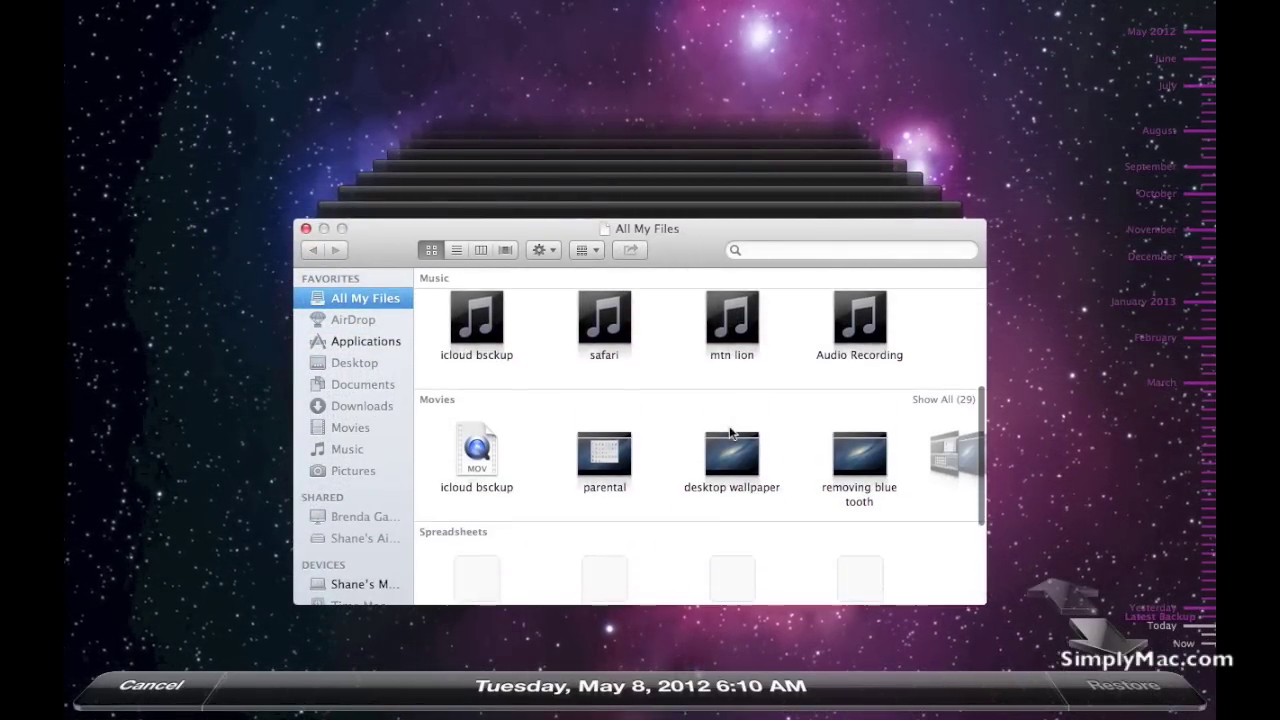
pyautogui.scroll(-5, 730, 432)
pyautogui.scroll(-3, 730, 432)
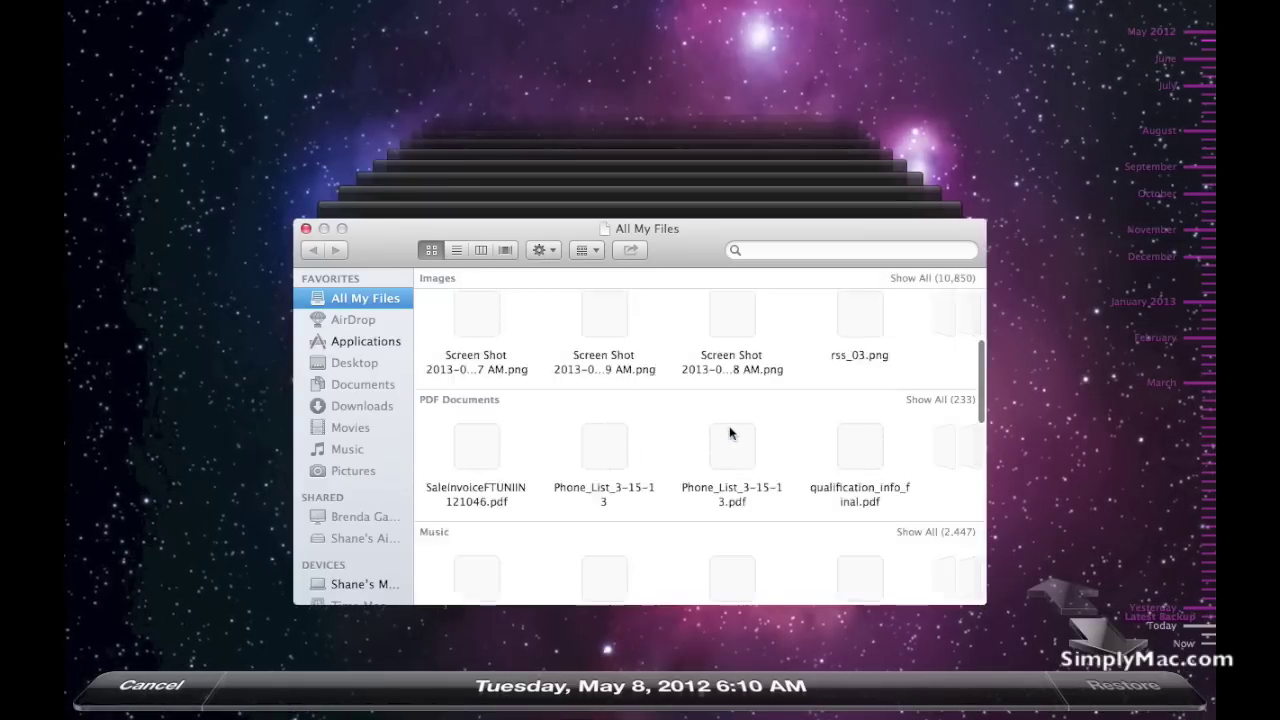
pyautogui.scroll(3, 730, 432)
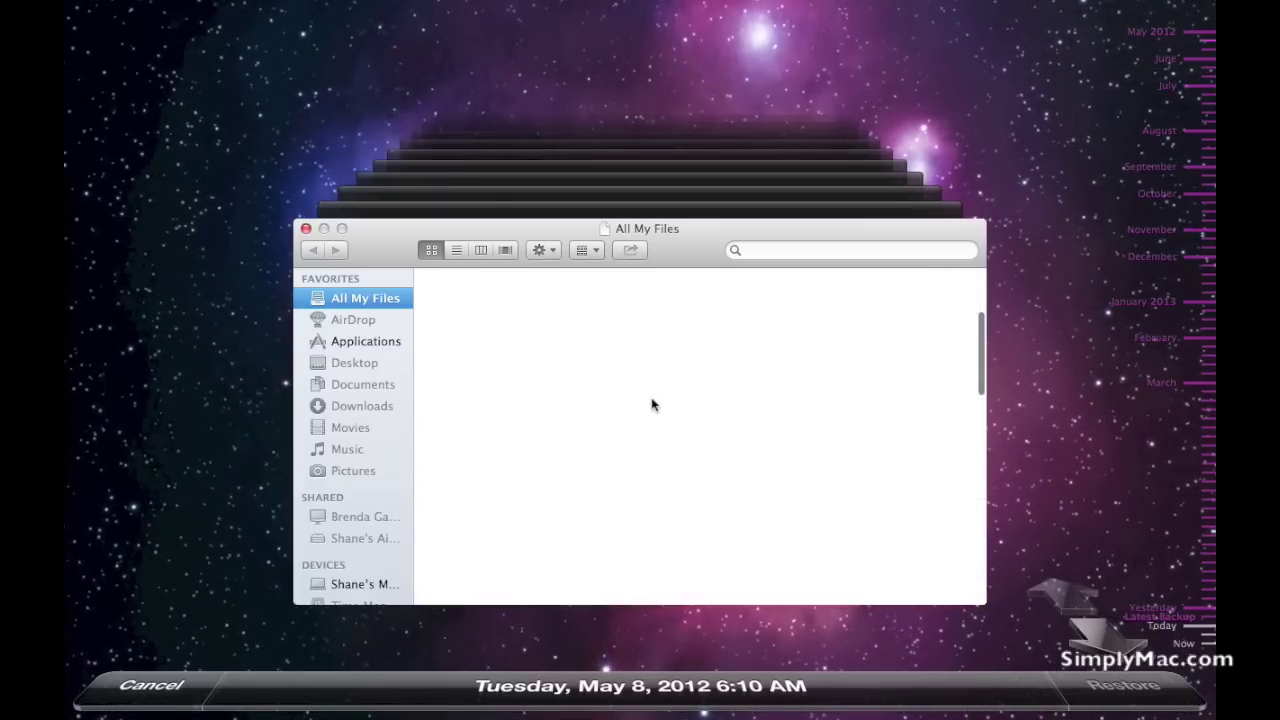
pyautogui.scroll(3, 652, 404)
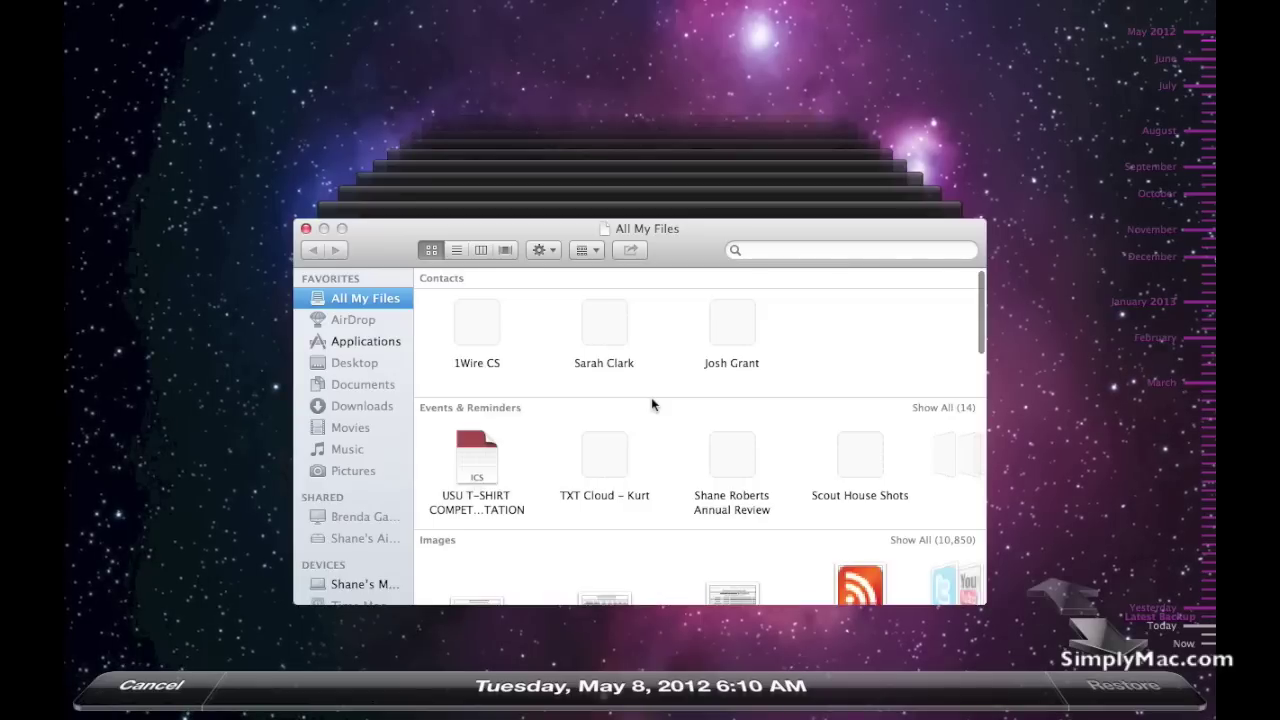
pyautogui.scroll(-3, 652, 404)
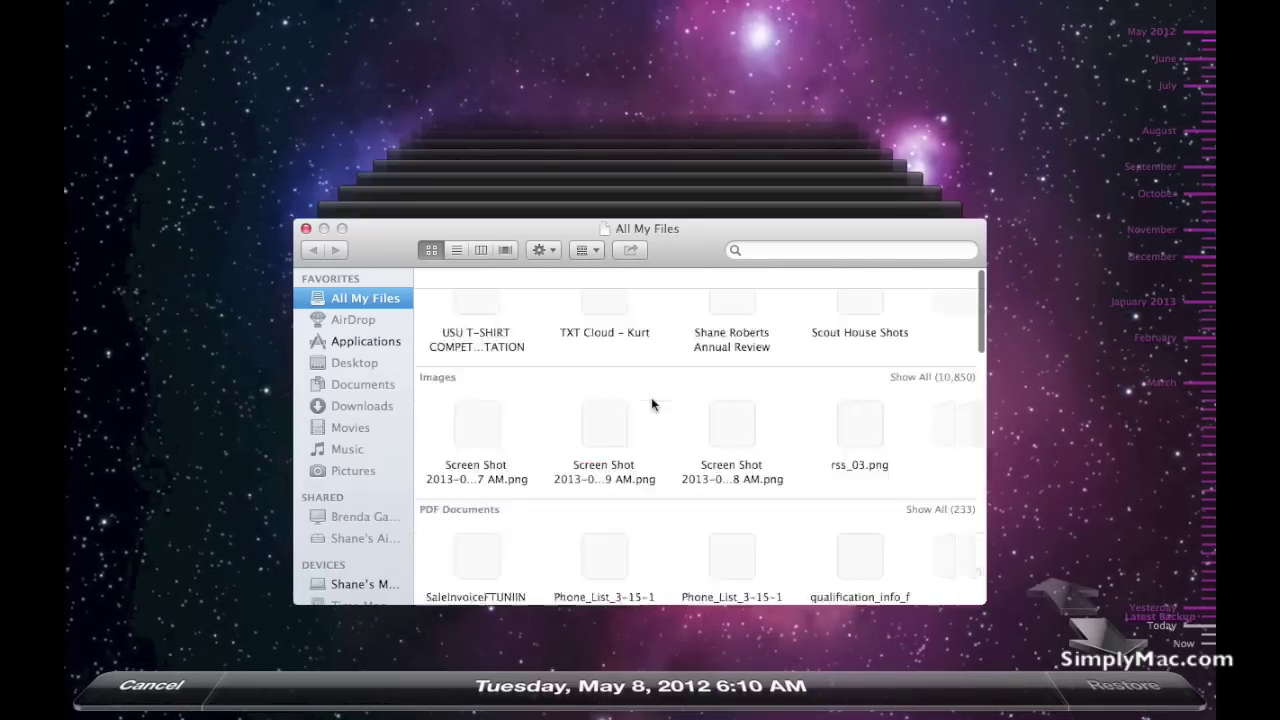
pyautogui.scroll(-1, 651, 400)
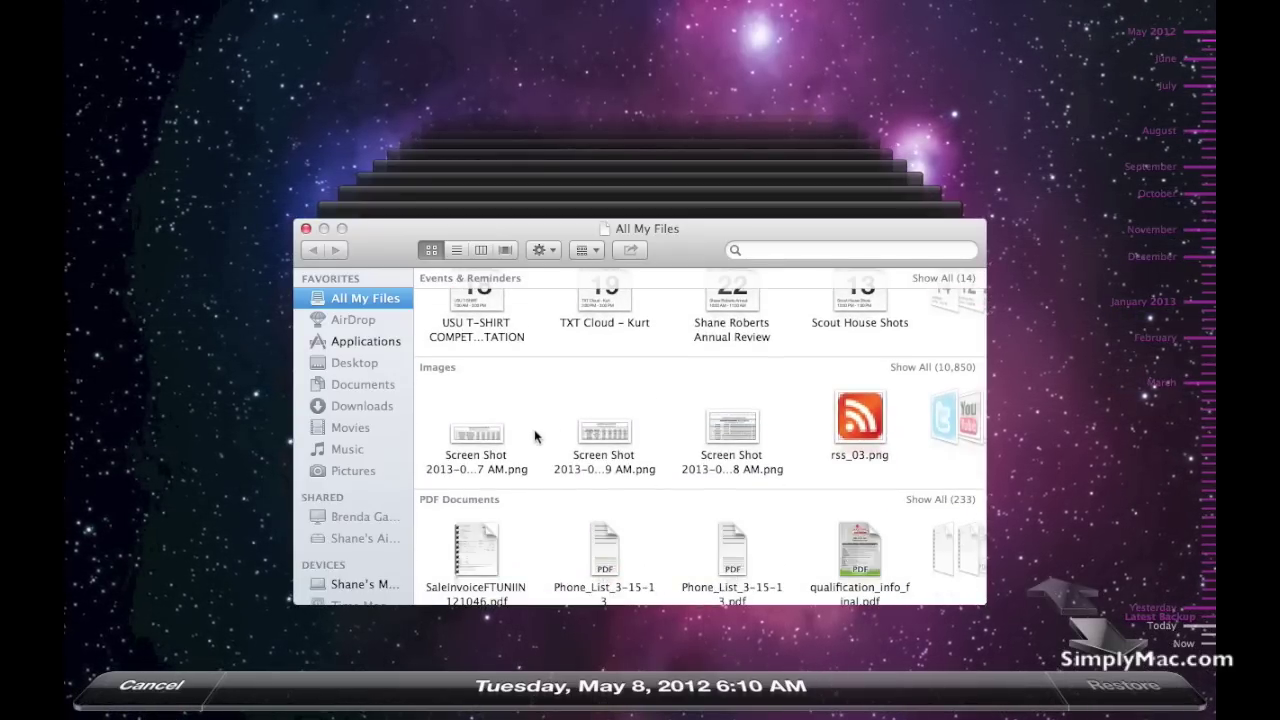
# Select a 2013 screenshot, then exit Time Machine without restoring and close the Finder window.
pyautogui.click(600, 444)
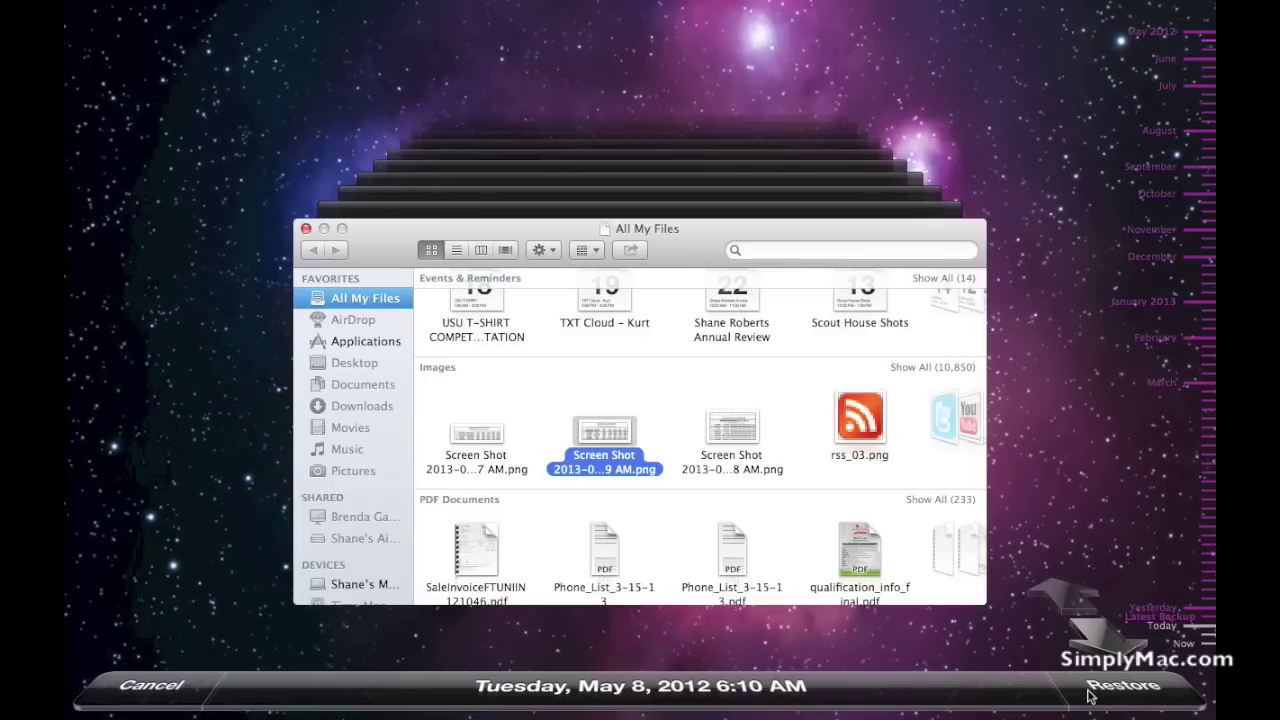
pyautogui.click(138, 688)
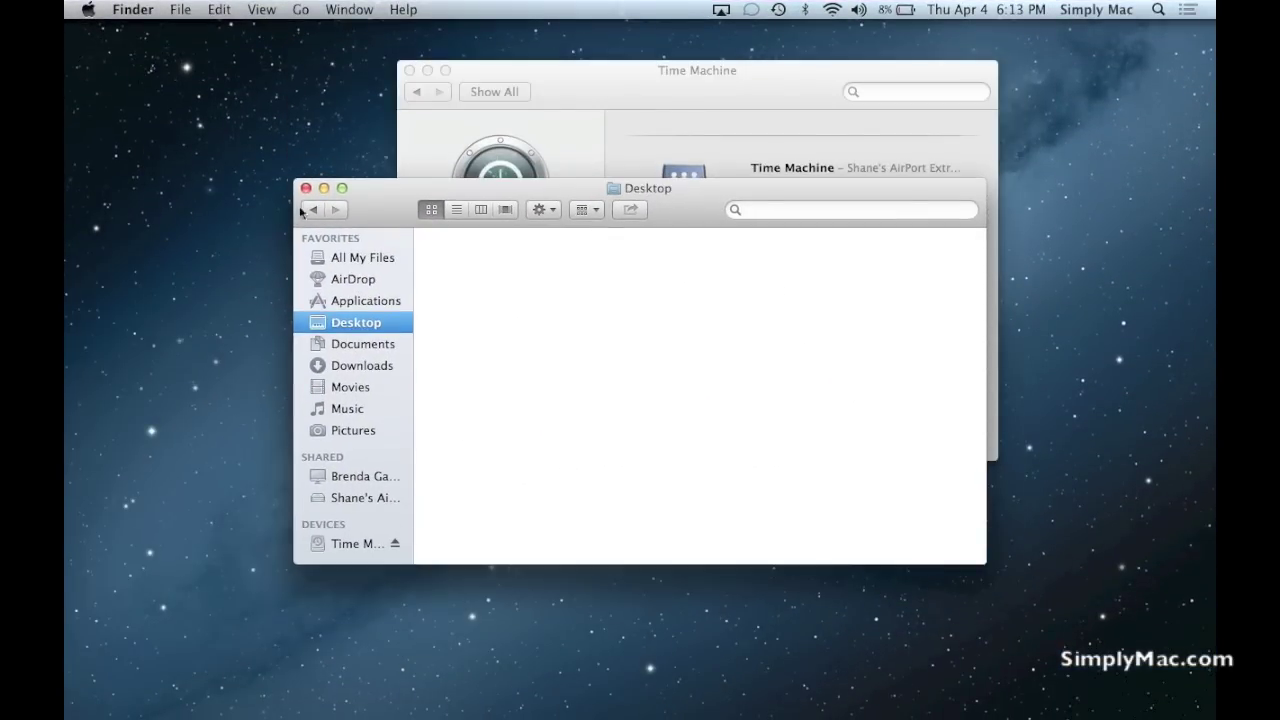
pyautogui.click(306, 188)
pyautogui.click(485, 68)
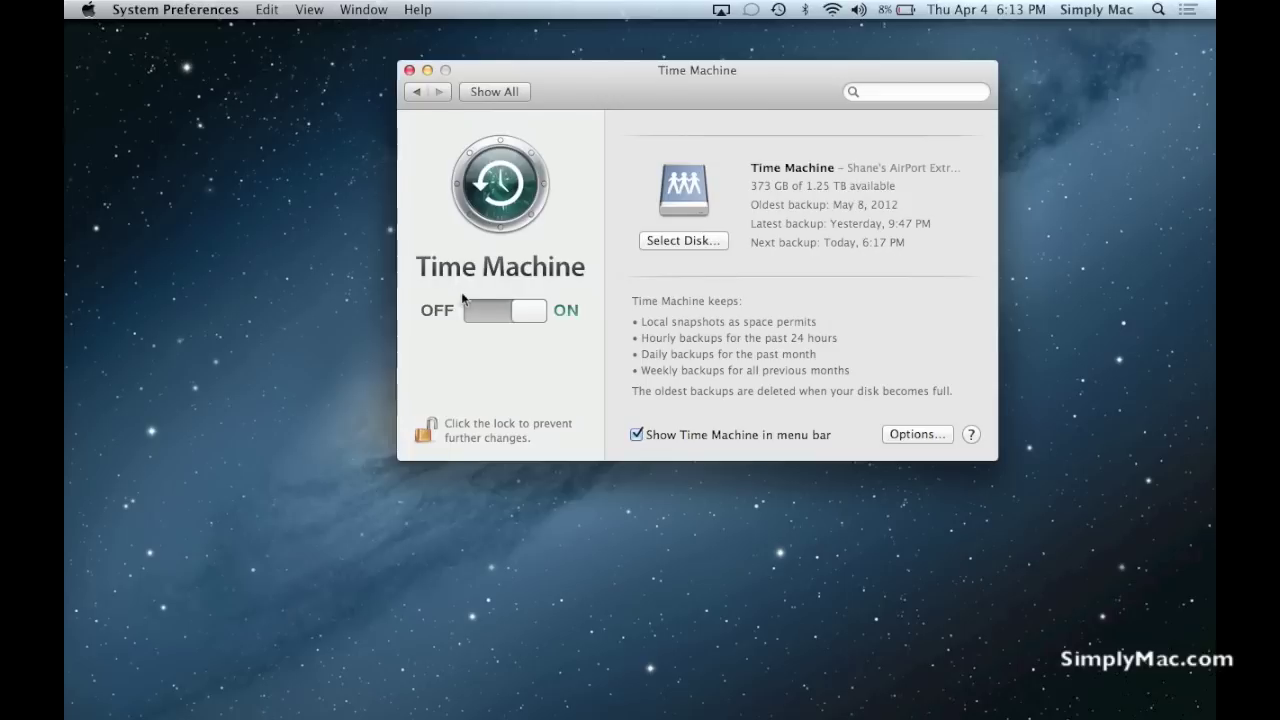
# Review the Time Machine menu and backup disk list without changes, then dismiss the battery warning.
pyautogui.click(776, 9)
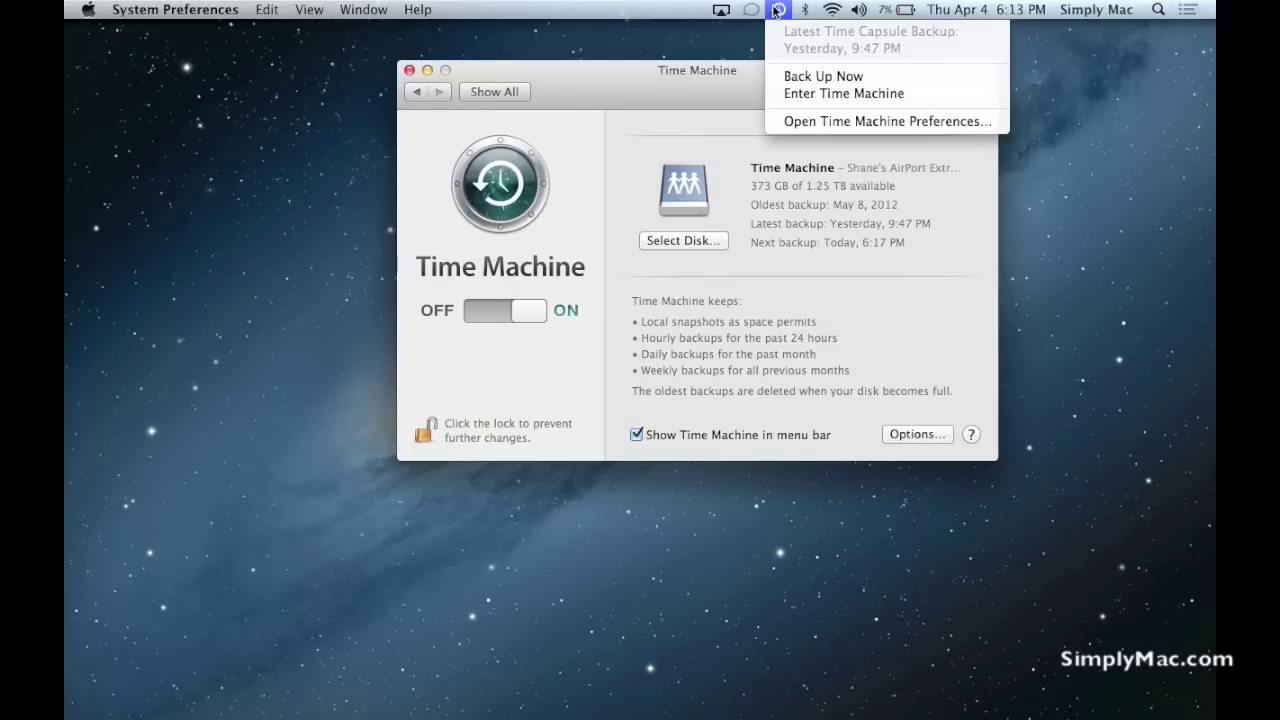
pyautogui.click(676, 125)
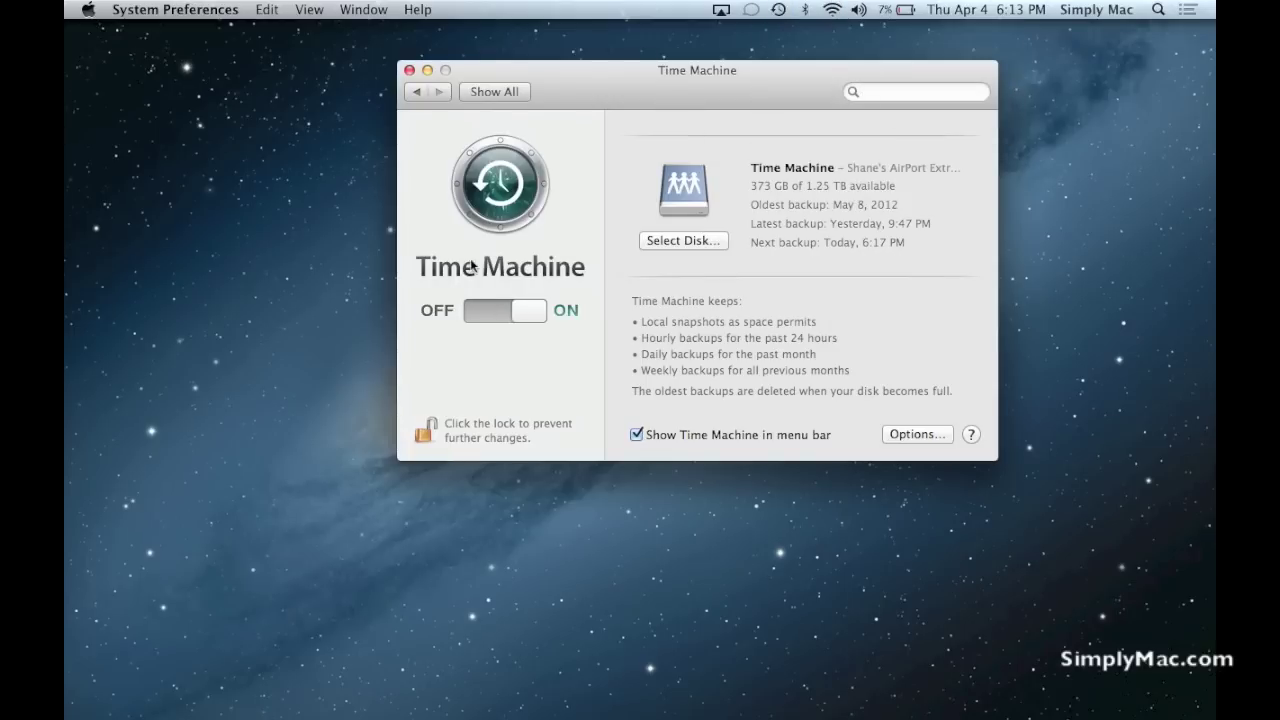
pyautogui.click(663, 241)
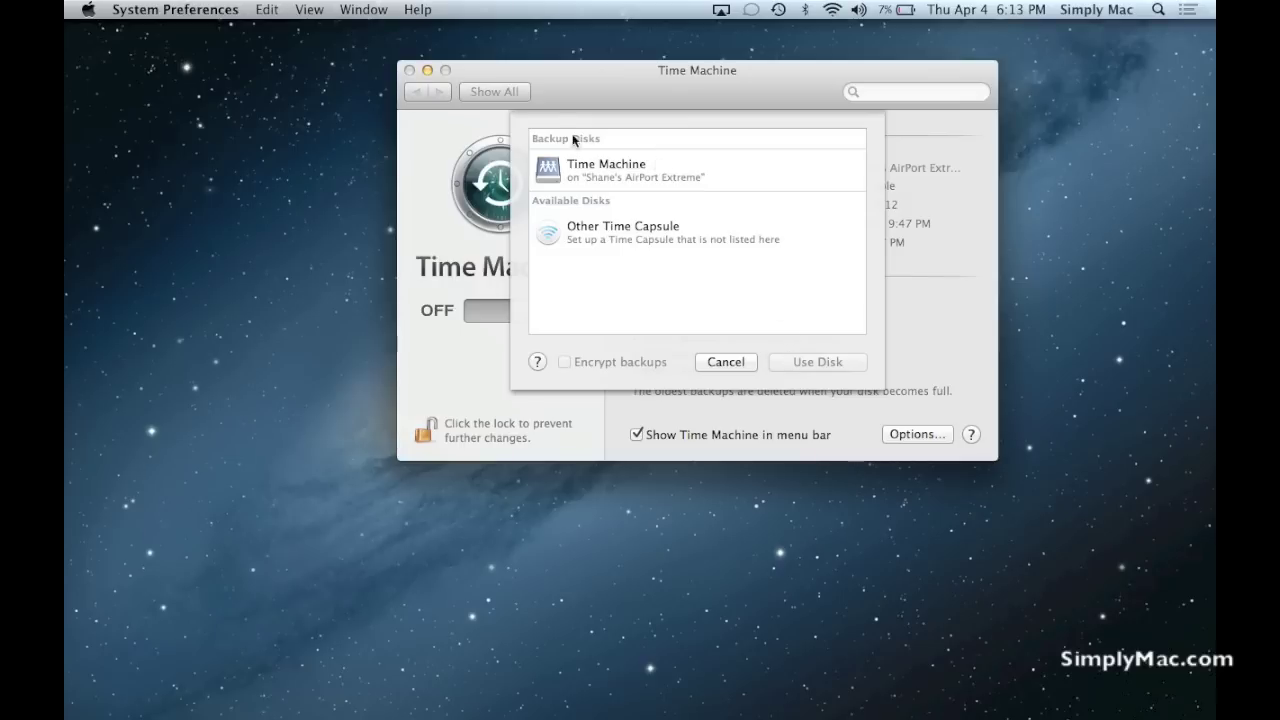
pyautogui.click(729, 362)
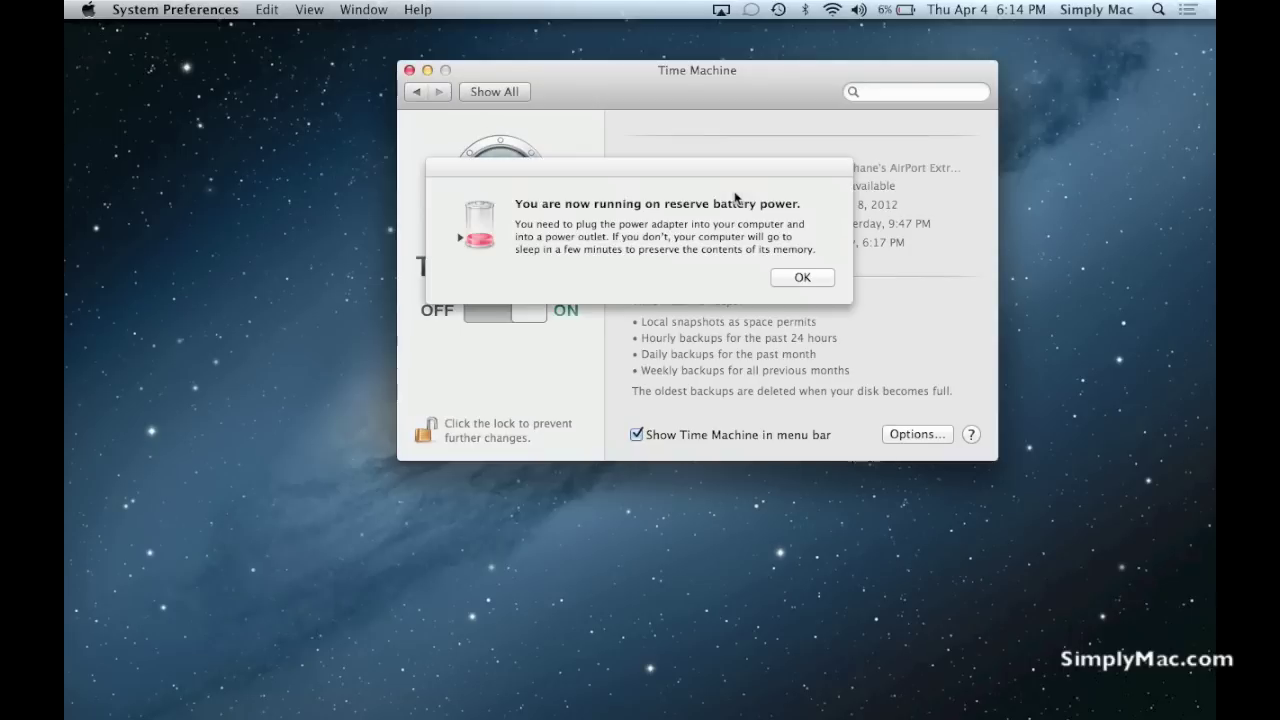
pyautogui.click(802, 277)
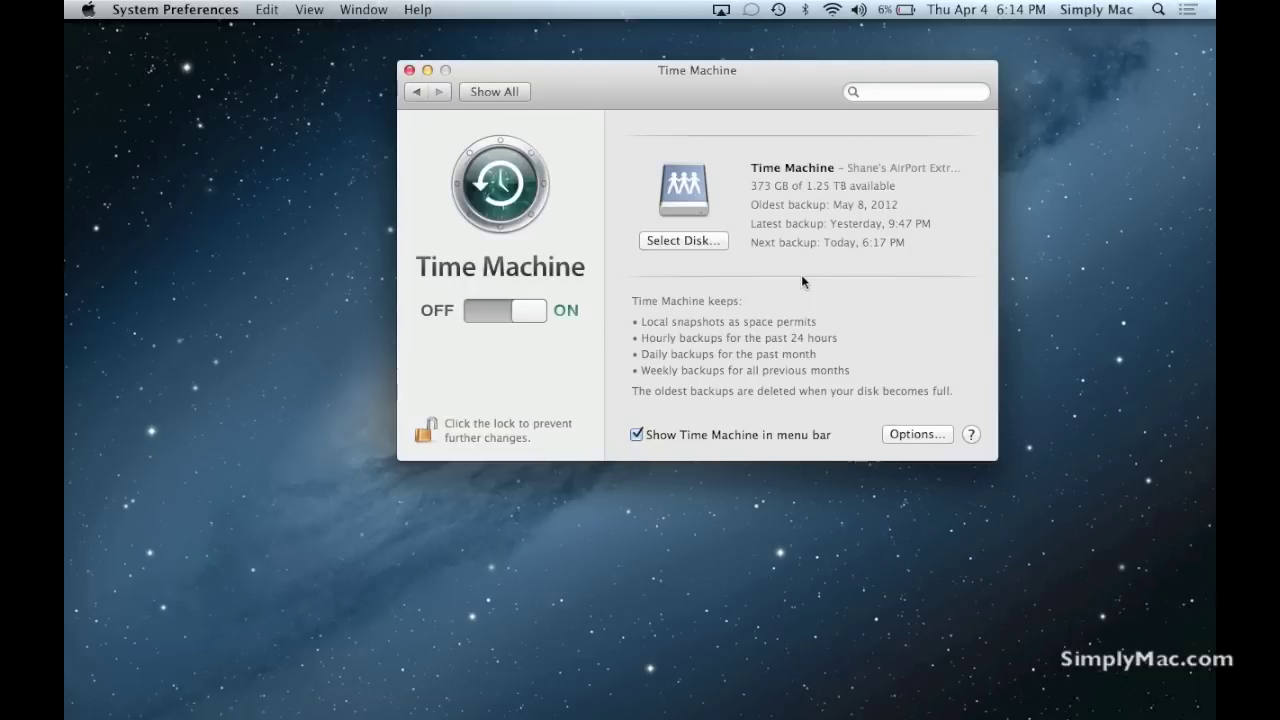